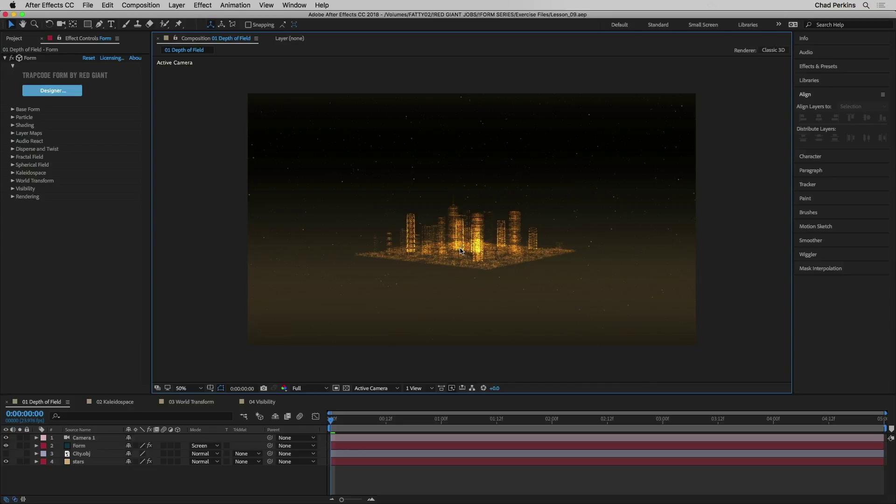
Review the render mode options in the Form layer's Rendering settings, leaving Full Render + DOF Smooth chosen.
click(95, 446)
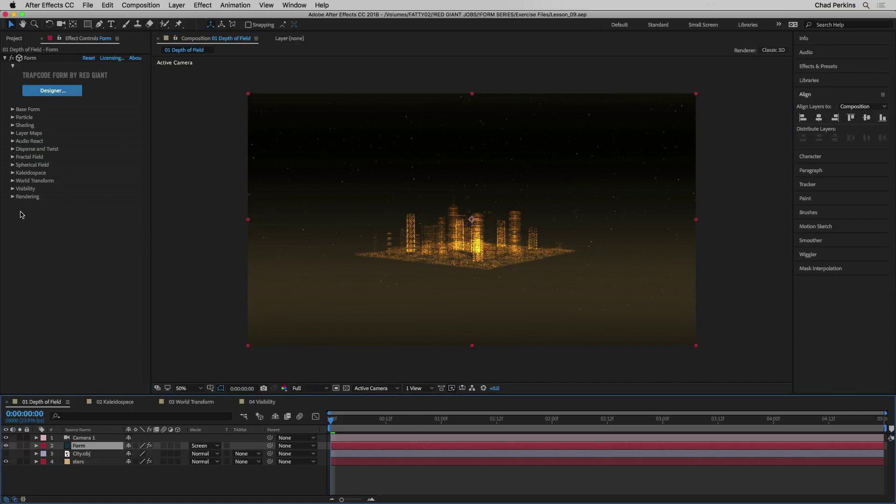
click(13, 197)
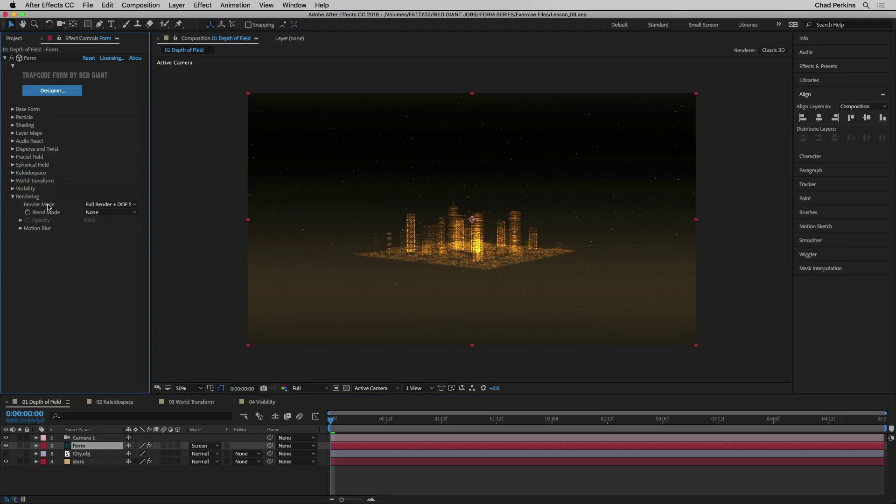
click(109, 206)
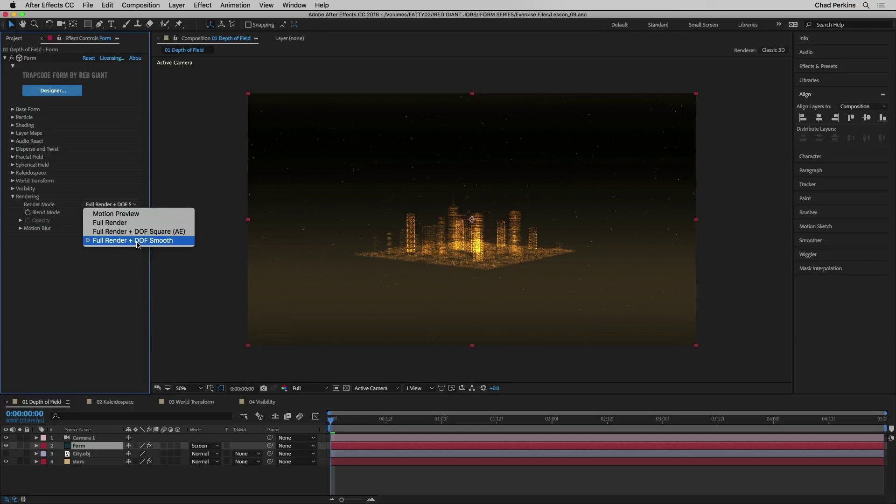
click(117, 263)
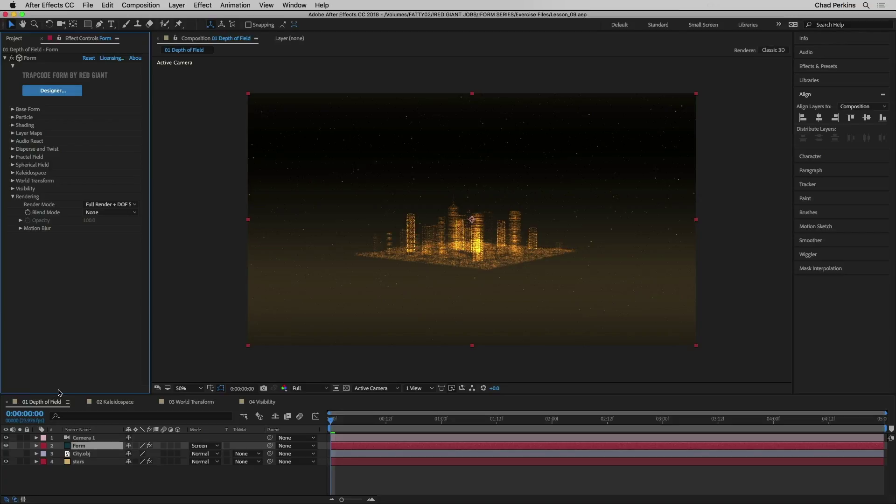
Set Camera 1's focal length to 200 mm in its camera settings.
click(88, 438)
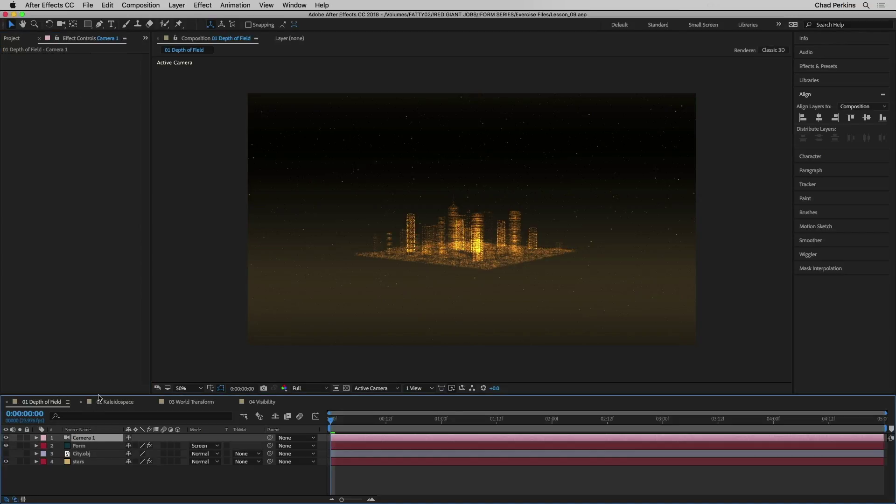
drag(99, 396, 104, 364)
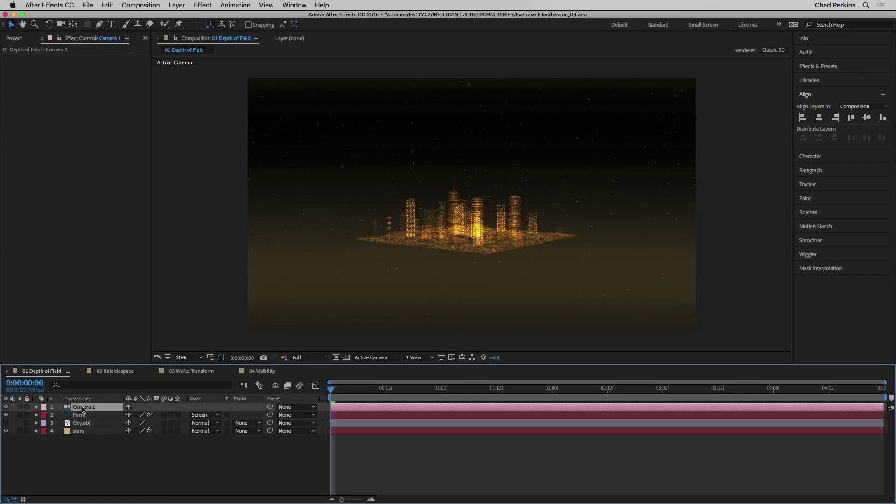
double_click(83, 408)
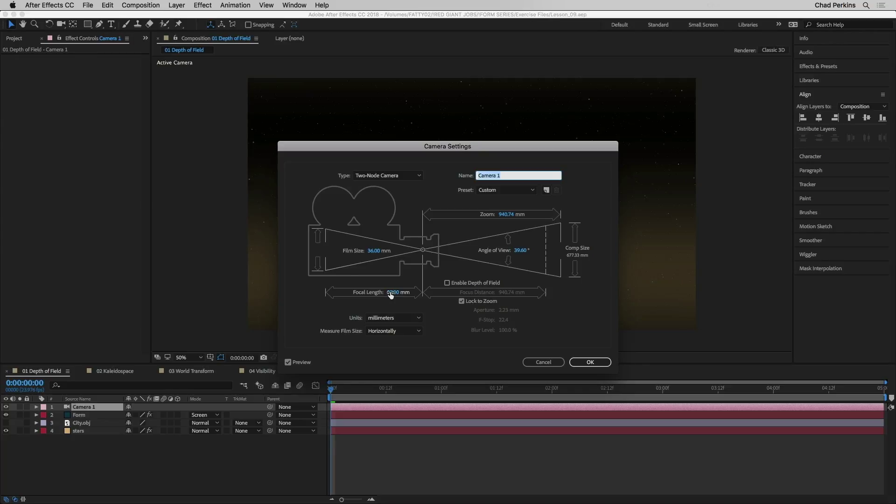
drag(392, 295, 461, 291)
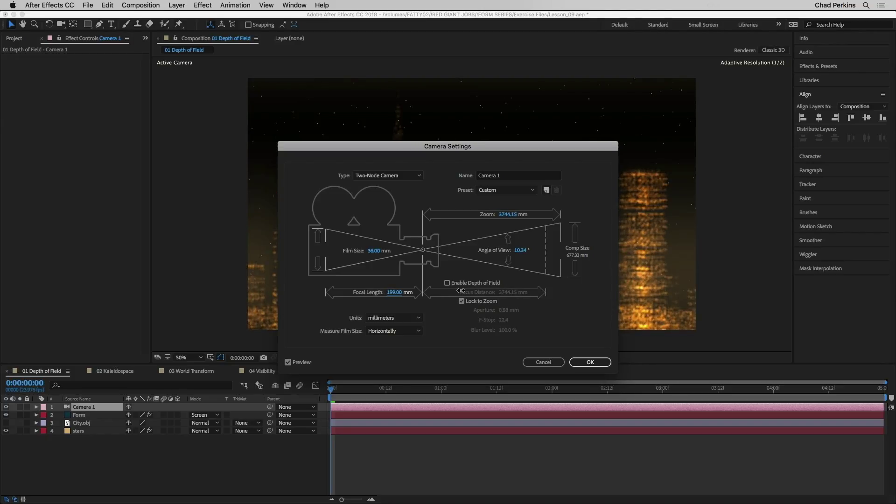
drag(461, 291, 462, 291)
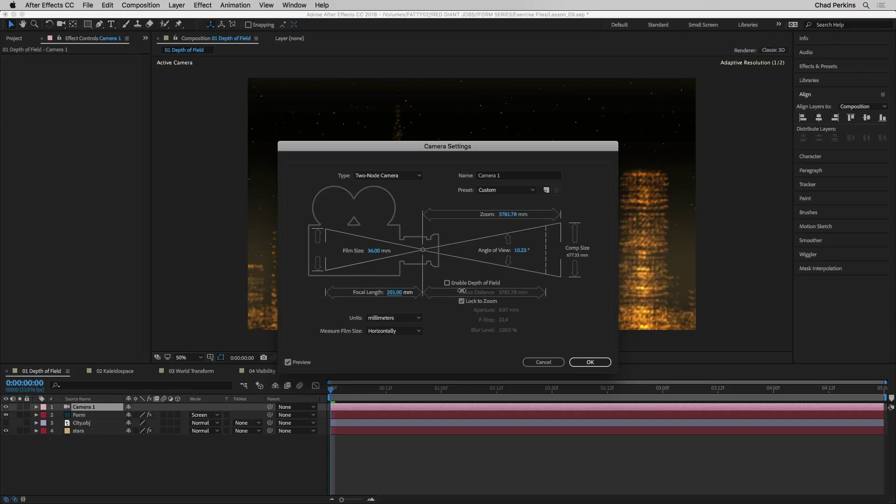
click(395, 292)
text(200)
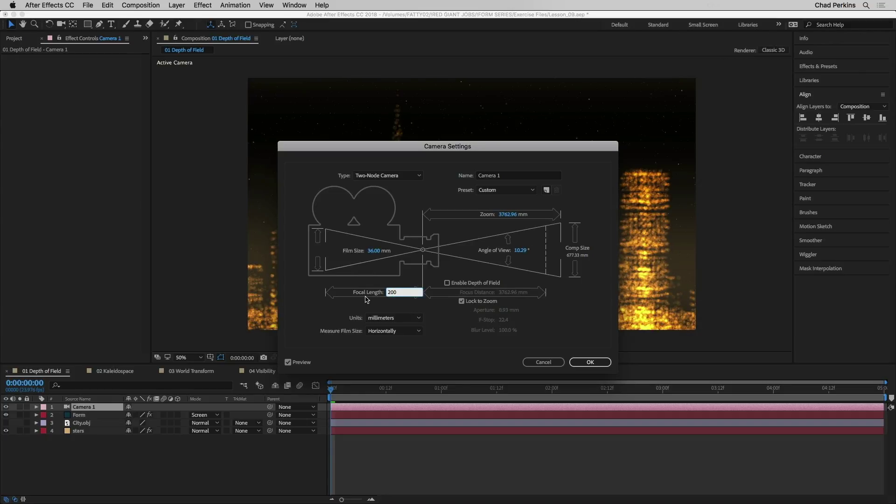
key(Tab)
click(590, 363)
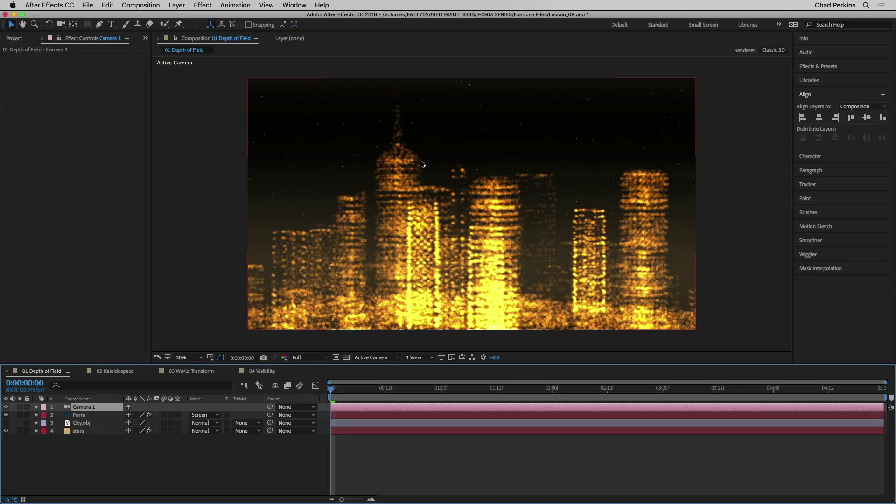
Turn on Depth of Field in Camera 1's options and set its Focus Distance to 5455 pixels.
click(36, 407)
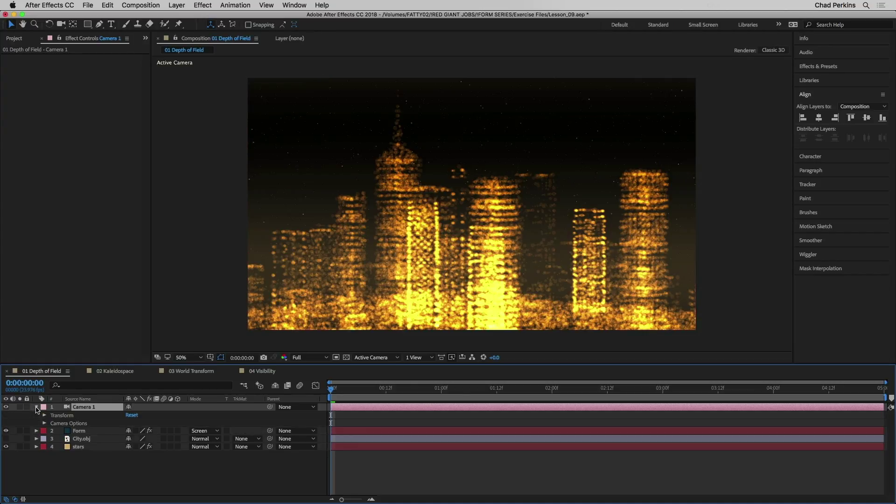
click(45, 423)
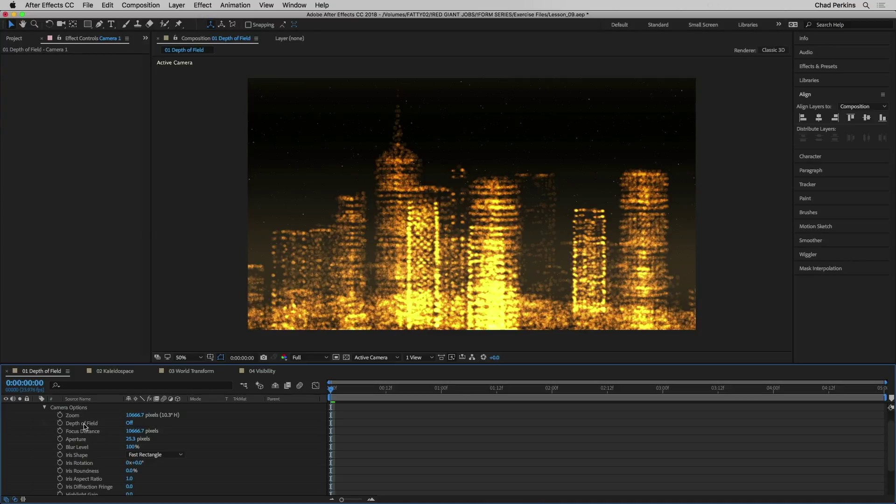
click(129, 423)
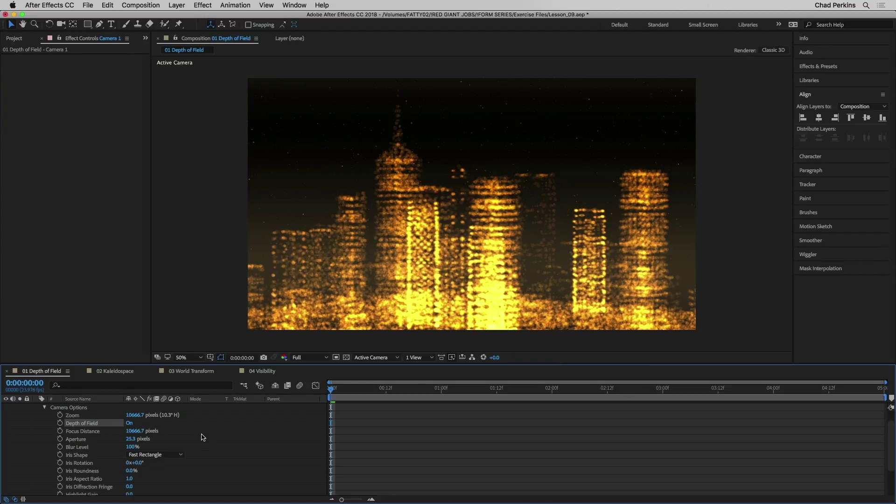
click(136, 430)
text(5455)
key(Return)
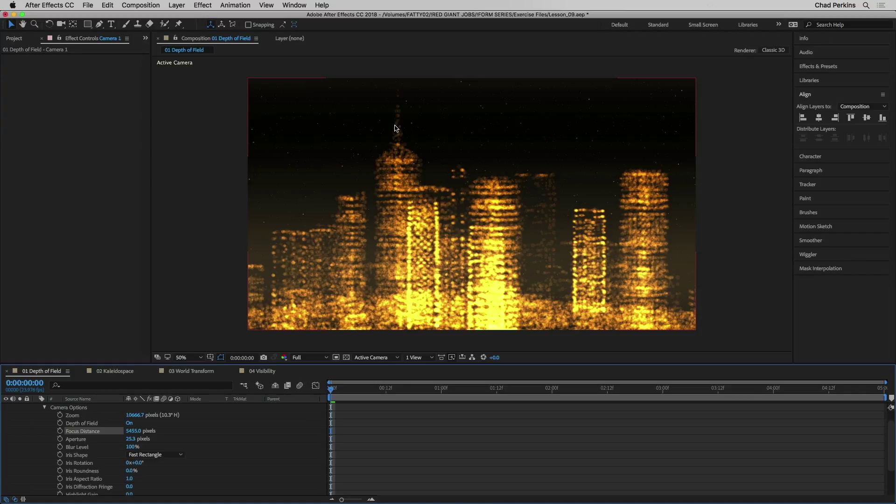
Inspect the focus on the city's towers and set Camera 1's Aperture to 3100 pixels.
scroll(387, 130, up, 2)
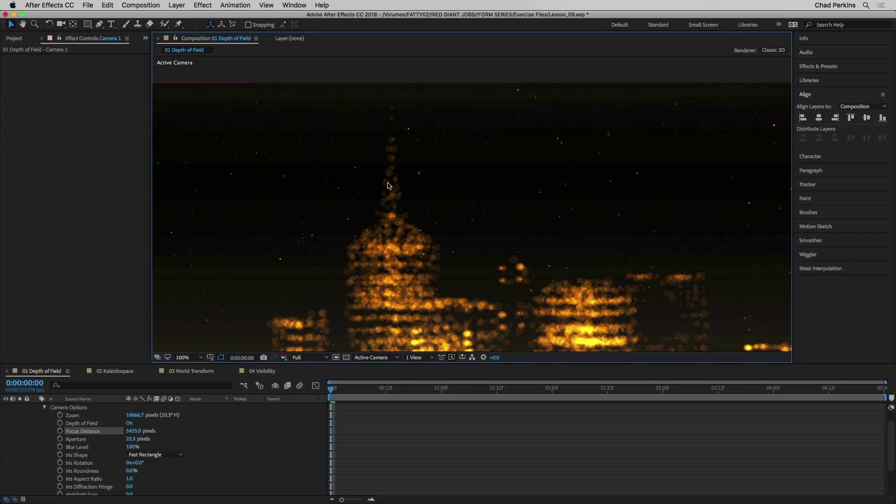
scroll(423, 219, down, 2)
scroll(431, 241, up, 2)
scroll(431, 241, down, 2)
drag(433, 234, 432, 247)
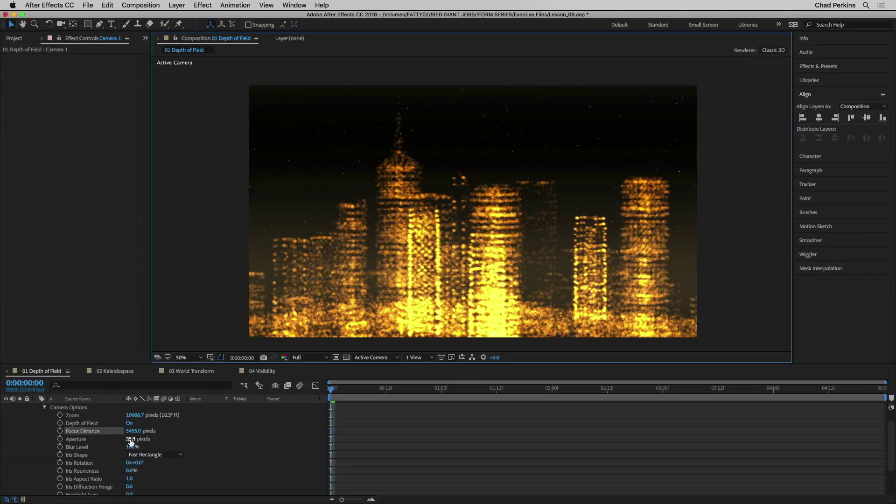
drag(131, 440, 474, 418)
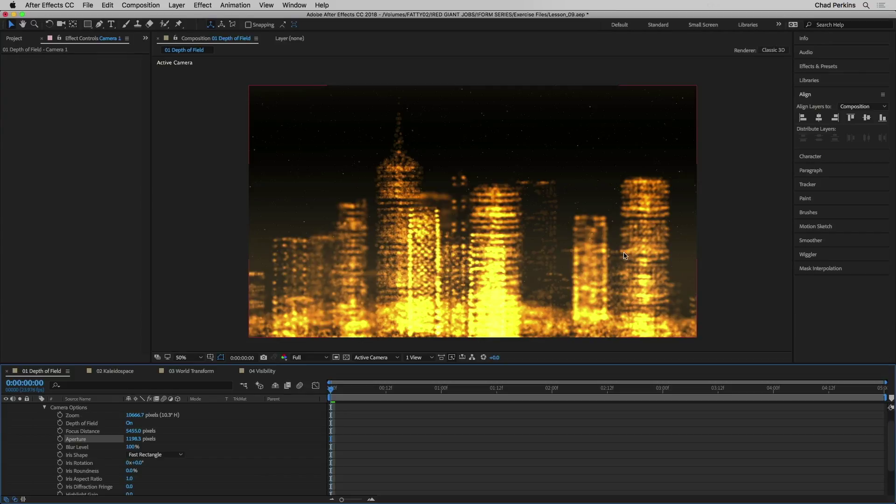
click(133, 439)
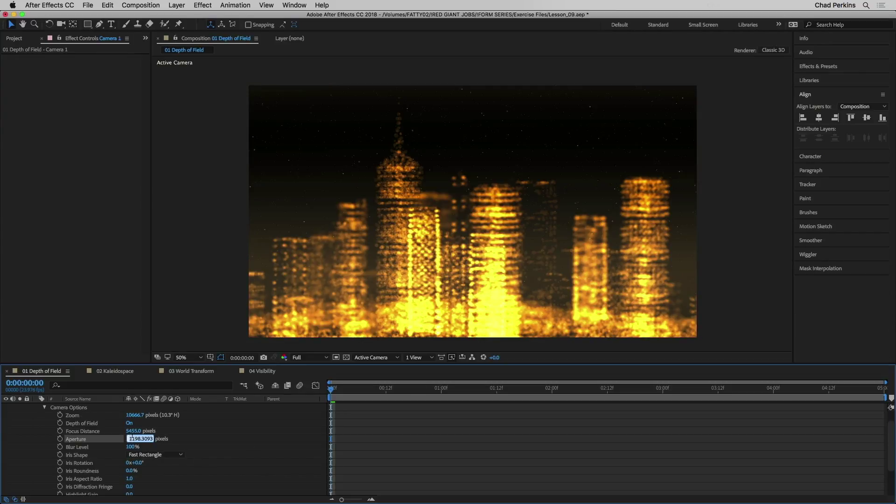
text(3100)
key(Return)
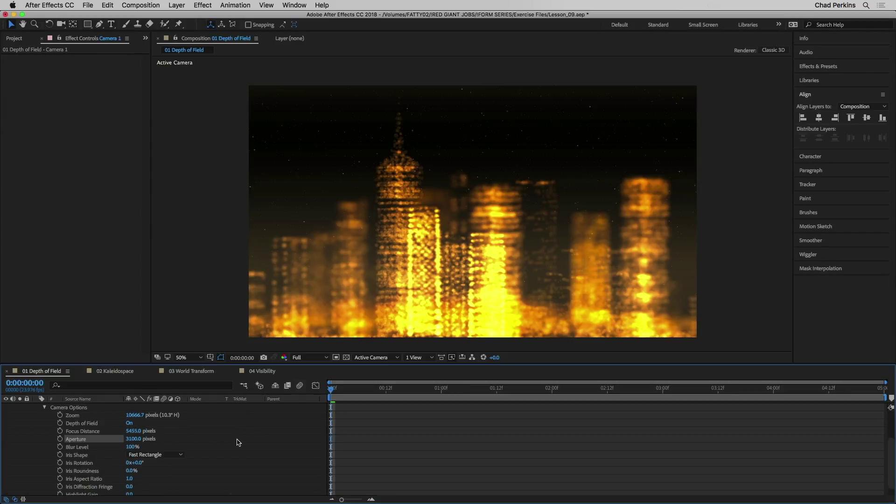
Try a Highlight Gain of 76 on Camera 1 and undo the change.
scroll(192, 456, down, 2)
drag(129, 479, 168, 480)
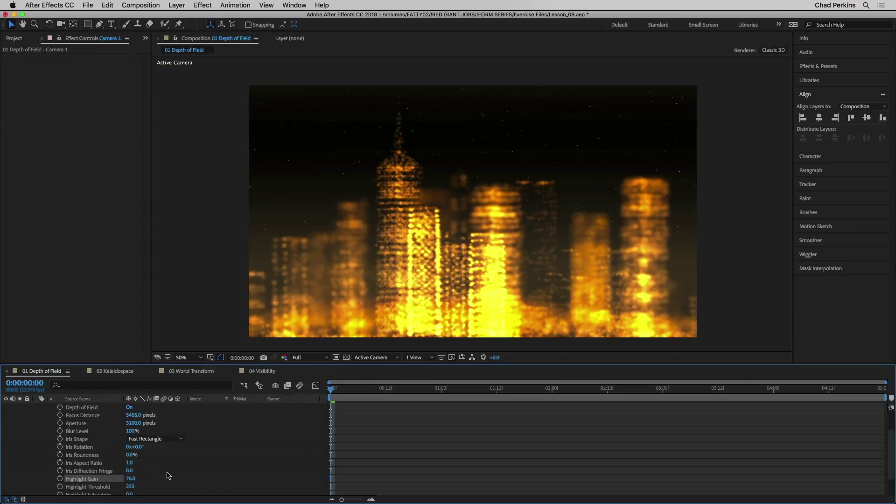
key(super+z)
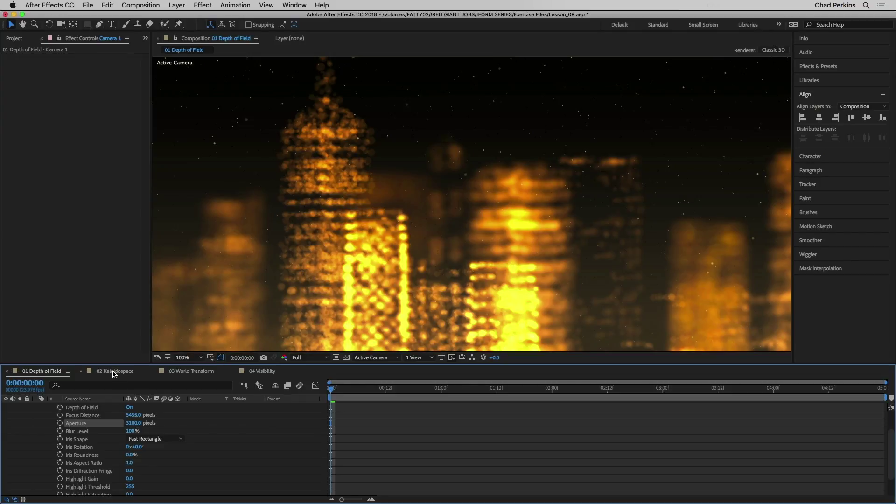
Open the Trapcode Form Designer for the Form layer in the 02 Kaleidospace composition.
click(115, 371)
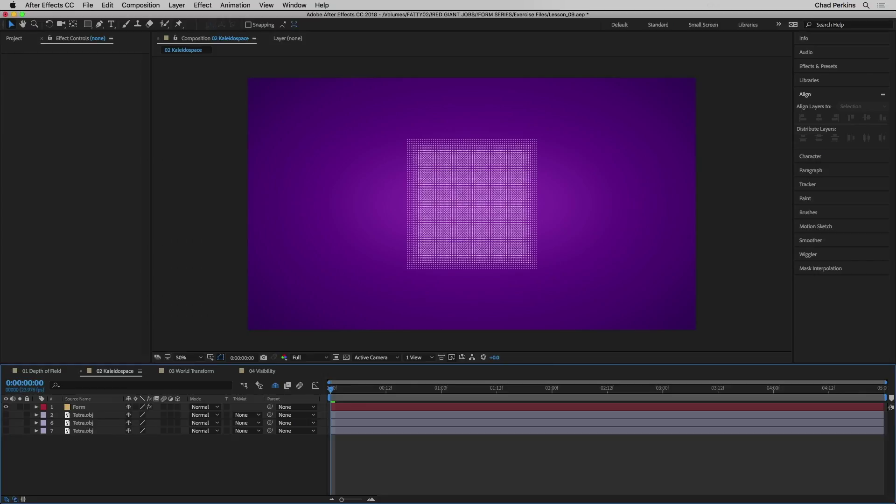
click(96, 407)
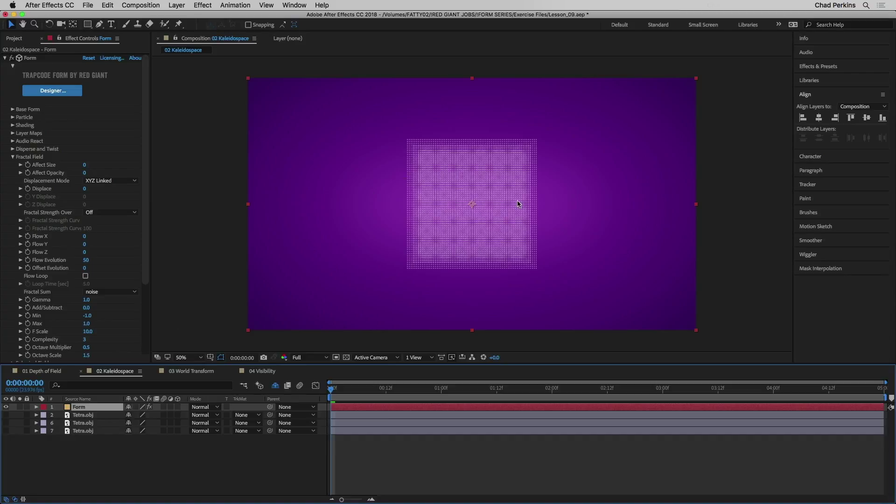
click(51, 91)
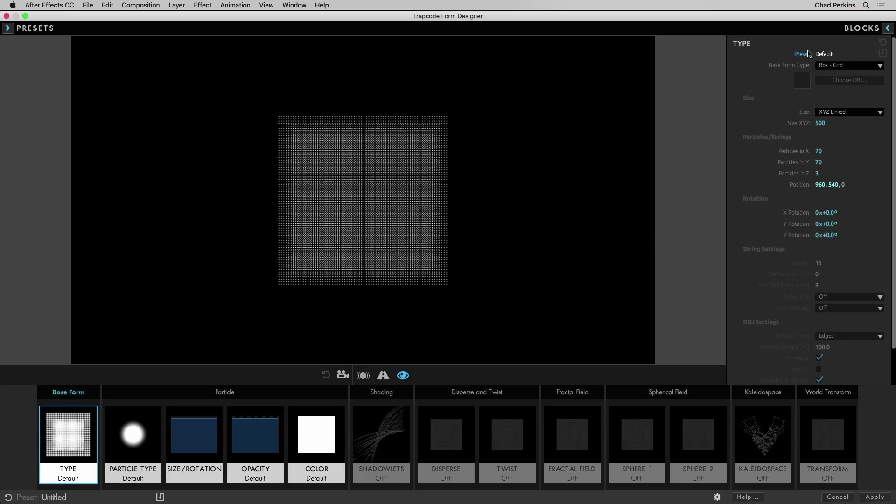
Change the base form to an OBJ Model using the Tetra object, with a Particle Density of 250%.
click(839, 66)
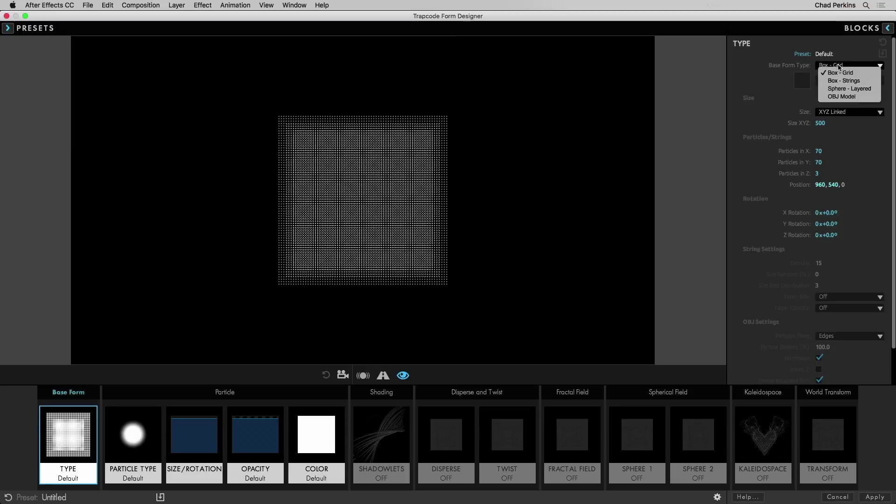
click(847, 97)
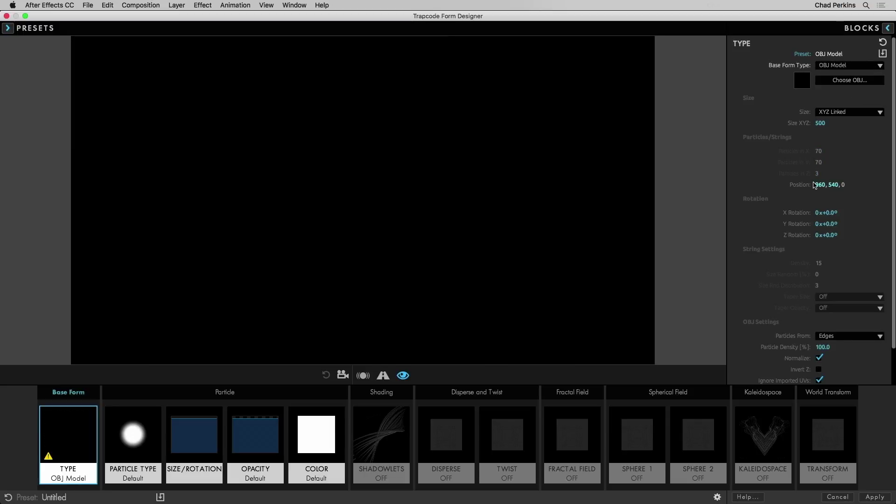
click(849, 83)
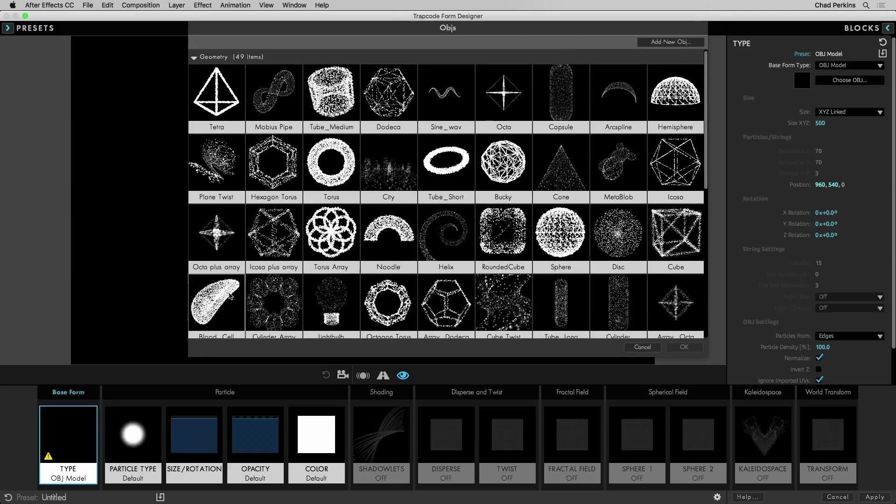
click(214, 106)
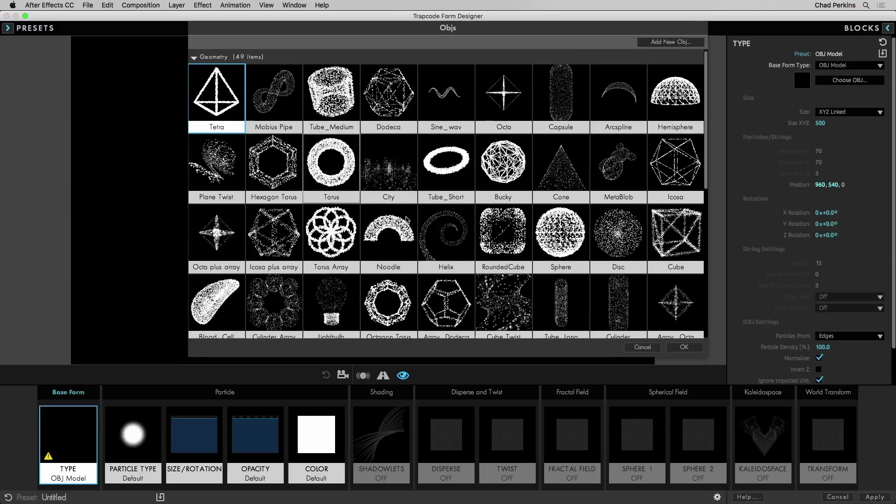
click(684, 347)
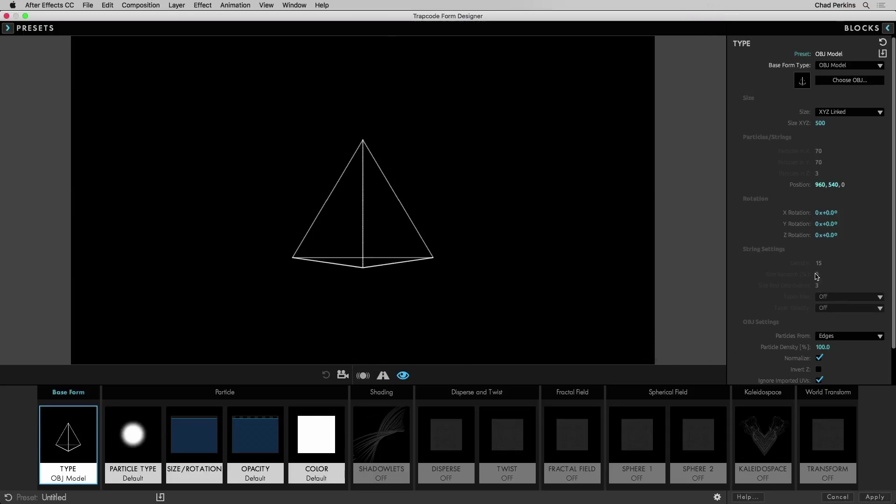
drag(819, 351, 864, 351)
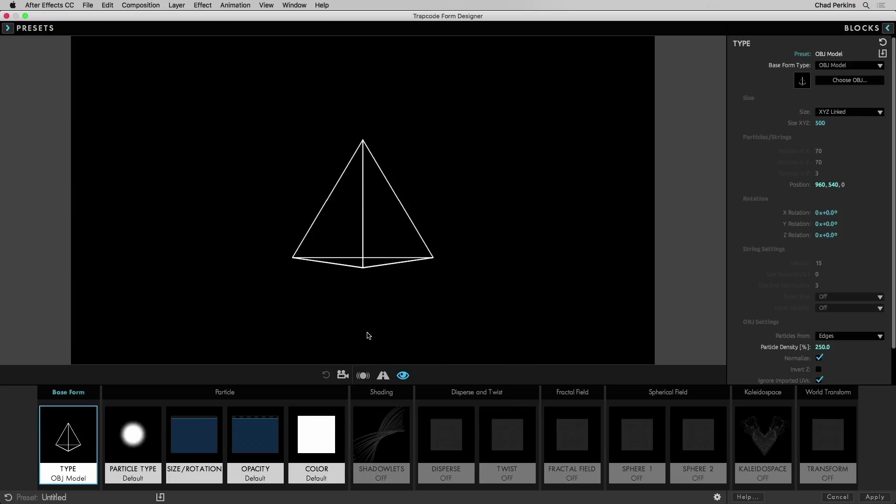
Set the particle Size to 3 for the Tetra form.
click(208, 441)
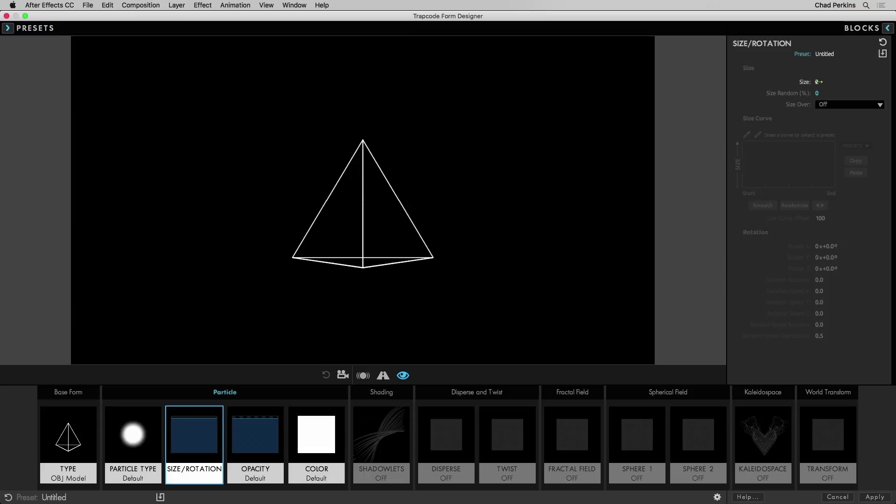
drag(818, 82, 824, 81)
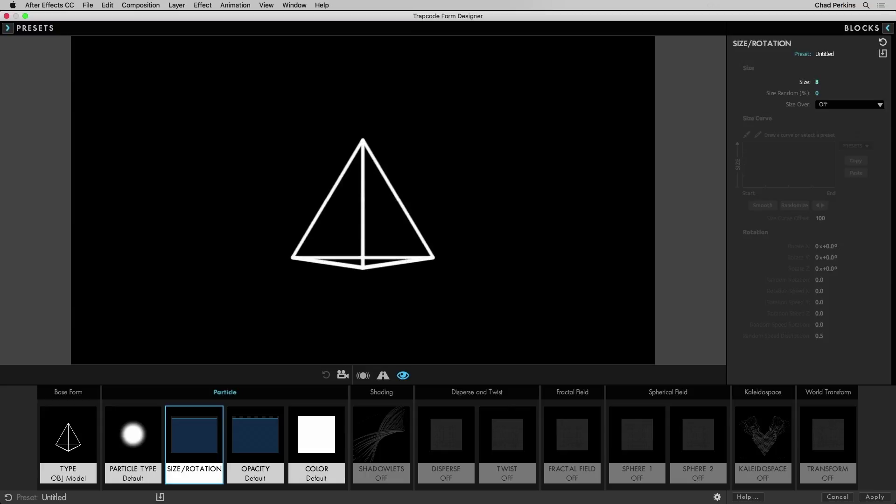
click(820, 82)
text(3)
key(Return)
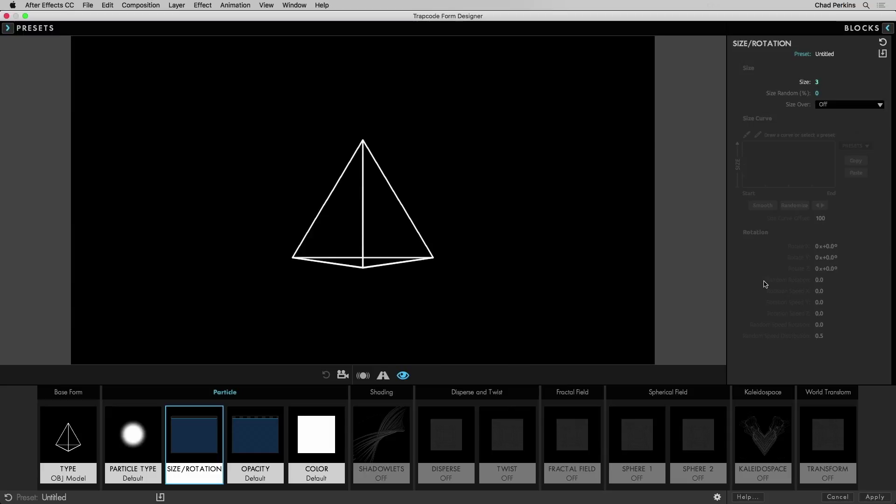
Distort the Tetra form with a Fractal Field X Displace of 400 and Flow Evolution of 10, and apply the design.
click(573, 444)
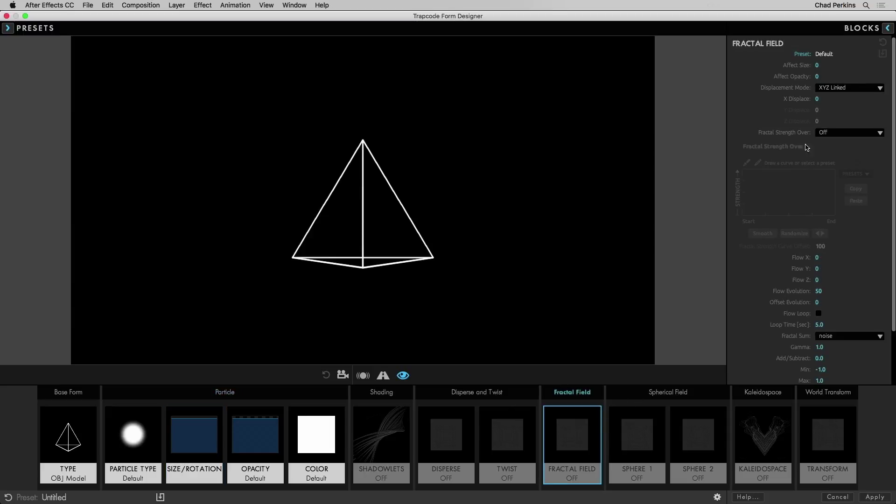
click(817, 99)
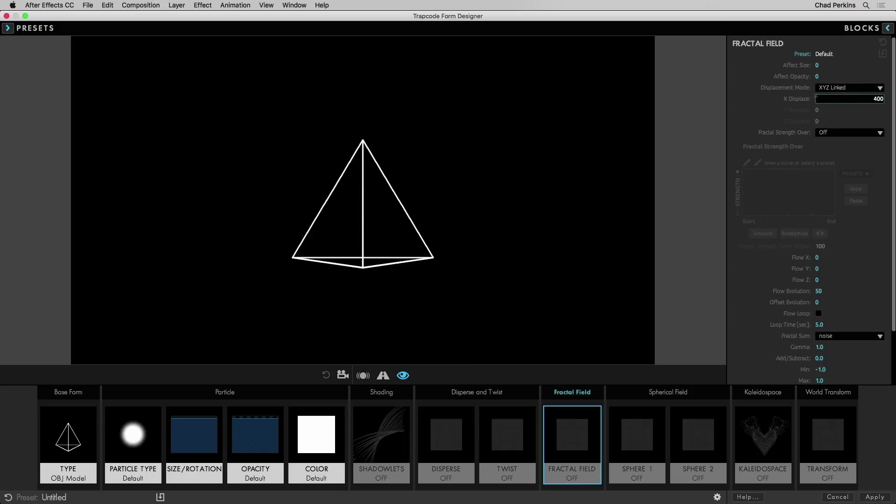
text(400)
key(Return)
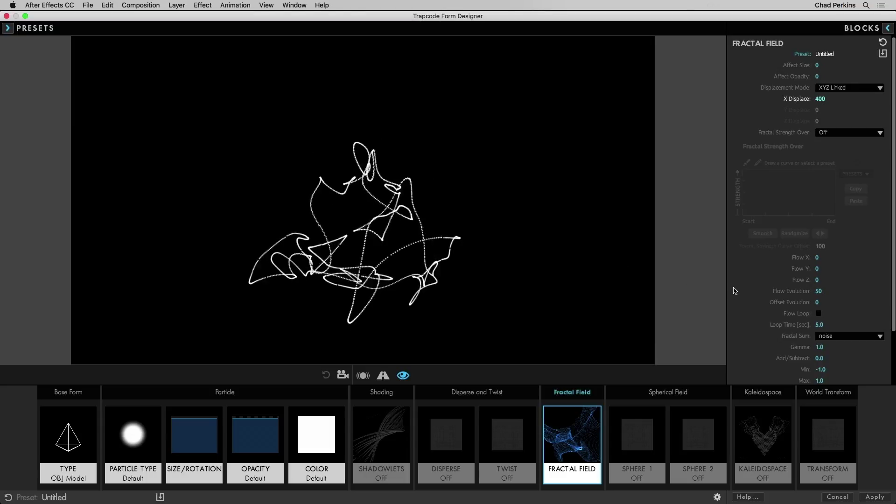
drag(818, 291, 784, 291)
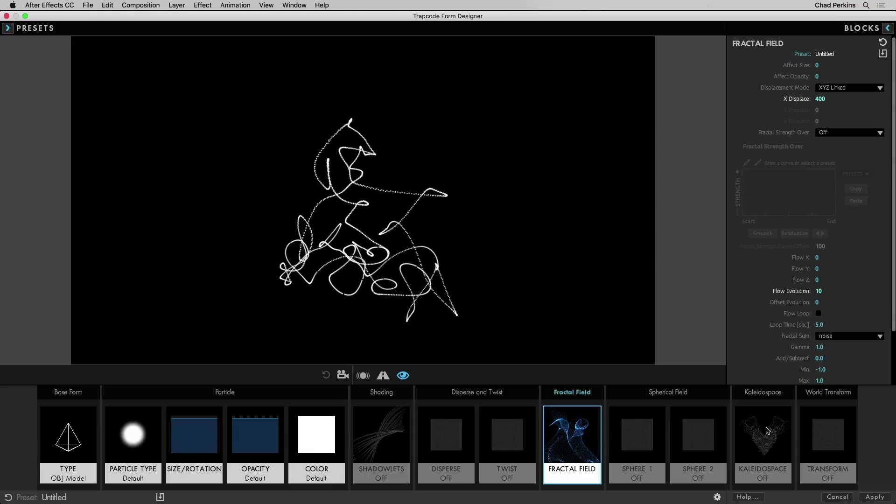
click(876, 497)
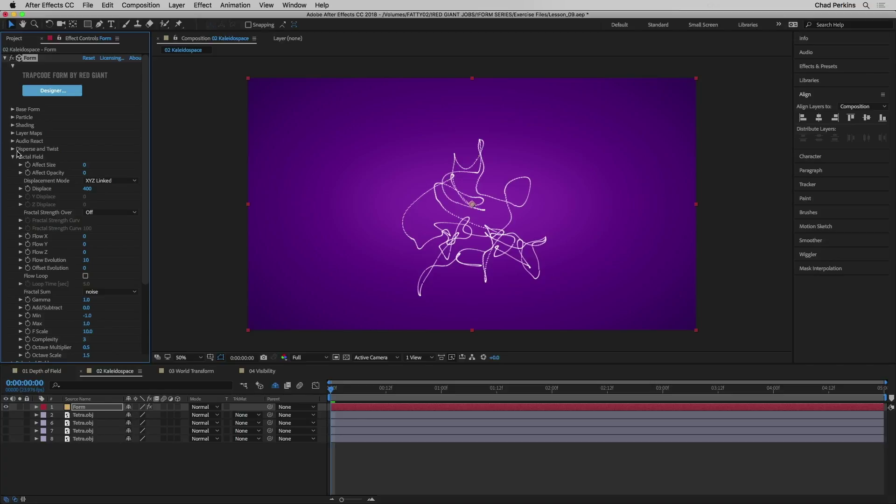
Change the Form particle color from white to magenta, FF40FA.
click(13, 109)
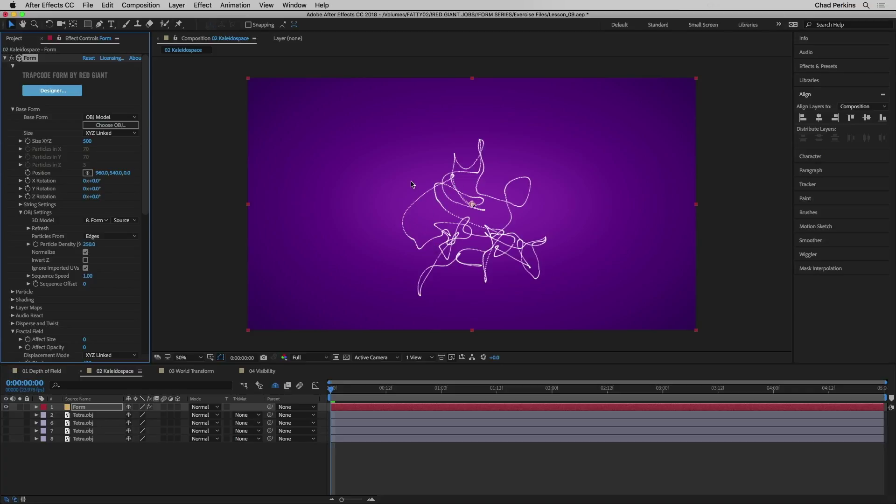
click(13, 109)
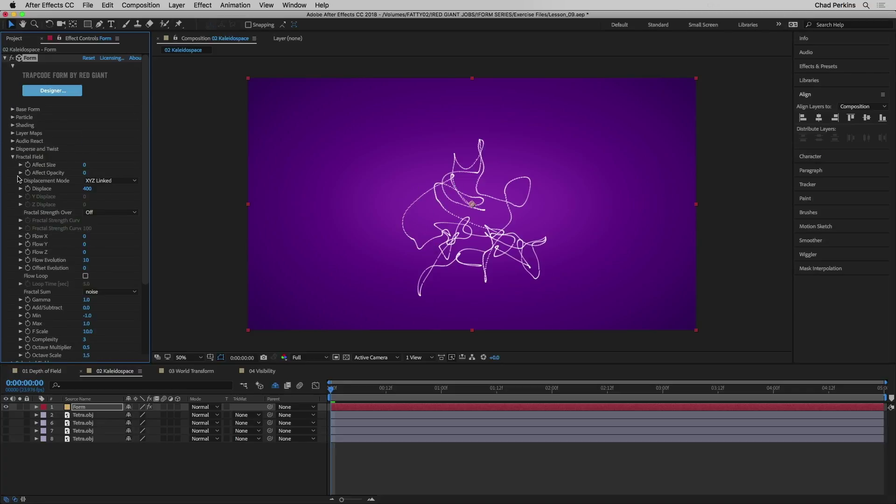
click(12, 157)
click(13, 118)
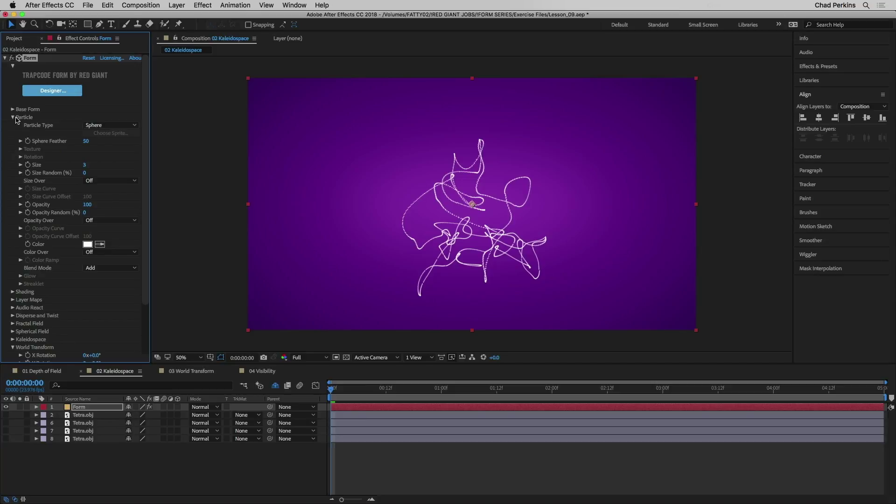
click(87, 244)
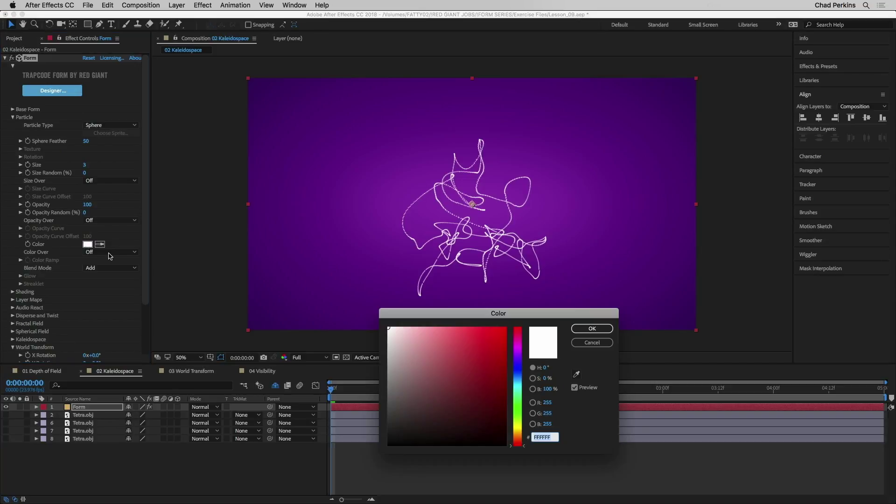
click(517, 347)
mouse_move(485, 351)
mouse_down()
mouse_move(493, 343)
mouse_move(476, 327)
mouse_up()
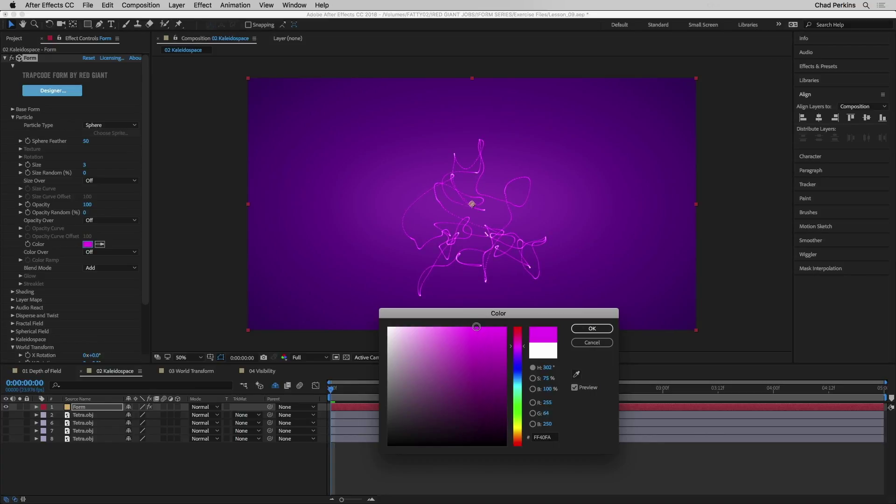
click(590, 329)
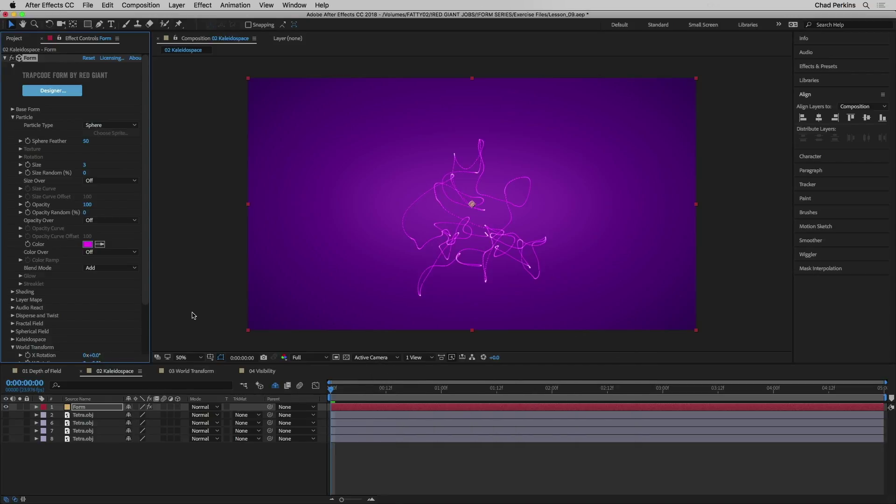
click(13, 117)
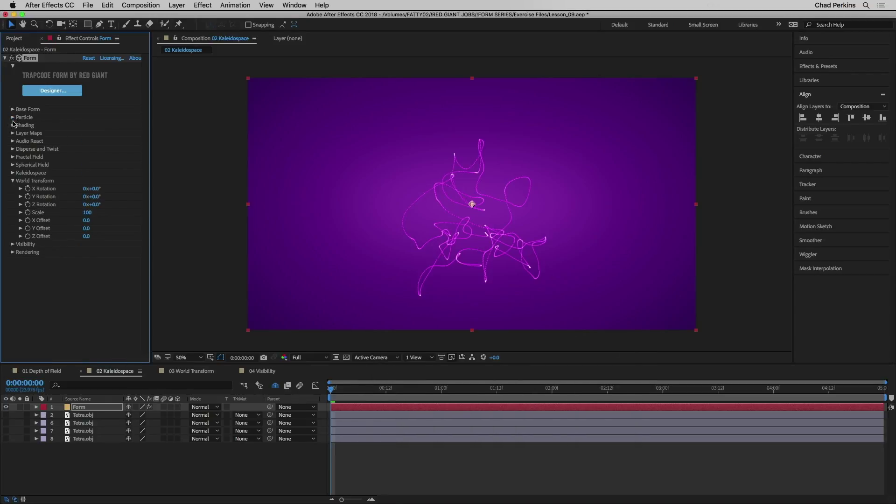
Set the Kaleidospace Mirror Mode of the Form effect to Horizontal.
click(13, 181)
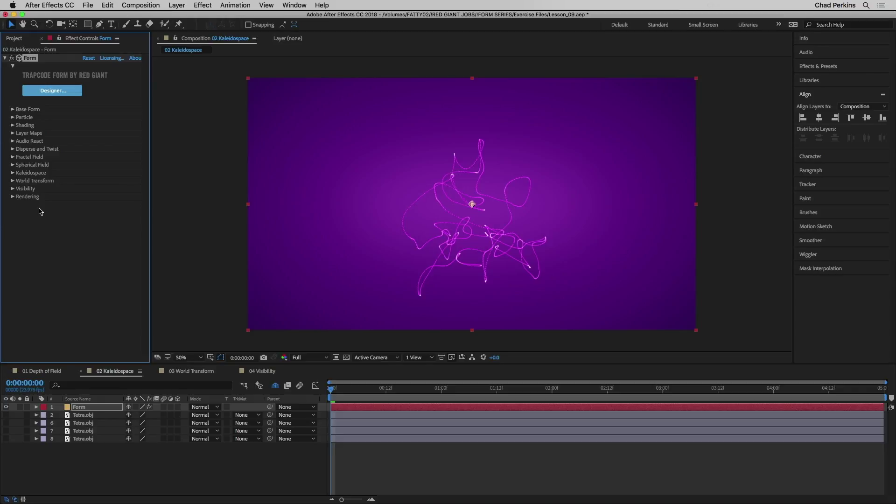
click(13, 173)
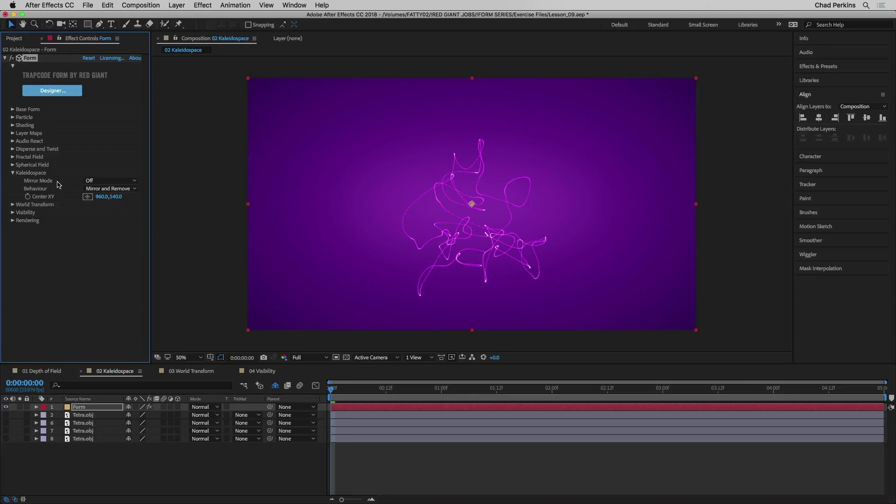
click(102, 181)
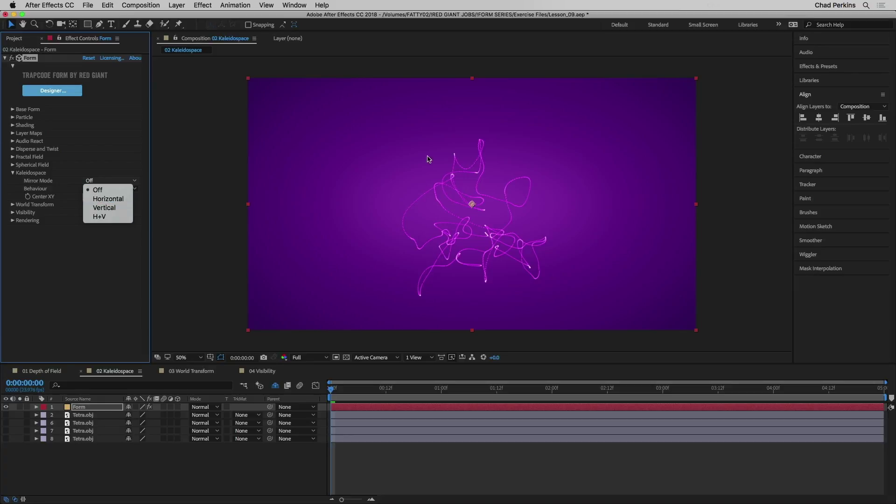
click(117, 199)
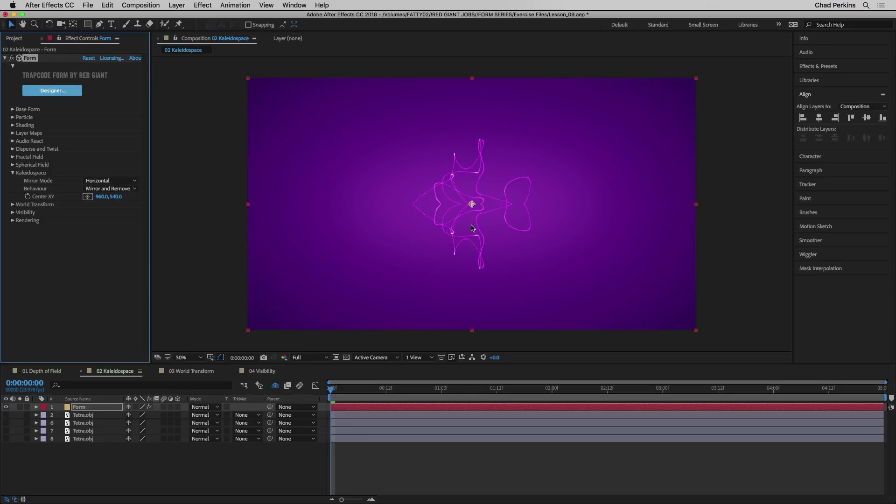
Compare the form with mirroring Off and Horizontal, and preview the horizontally mirrored animation.
click(90, 181)
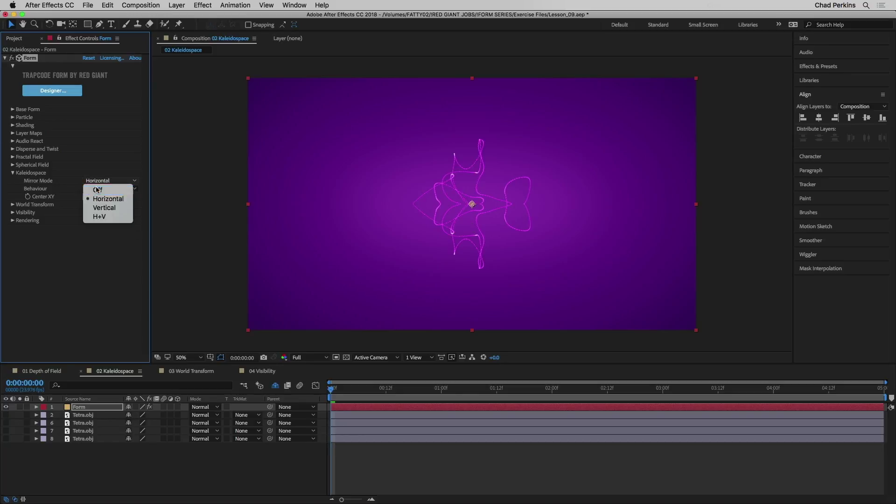
click(97, 190)
click(97, 189)
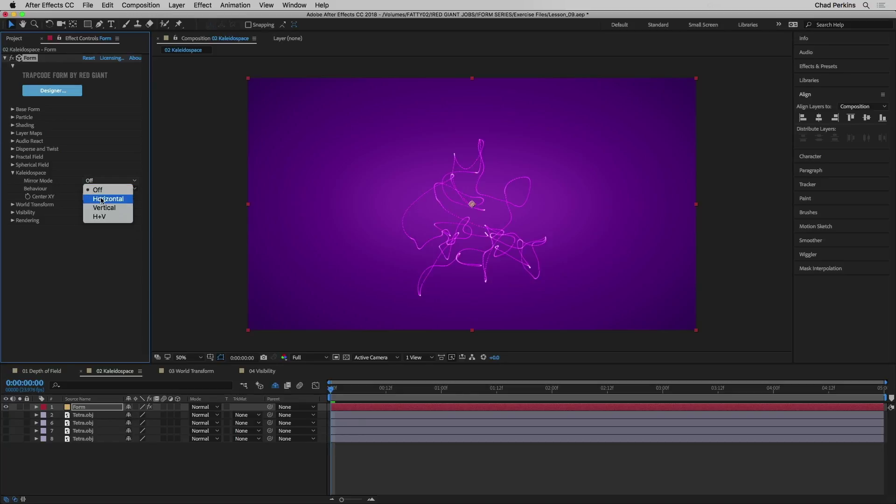
click(102, 200)
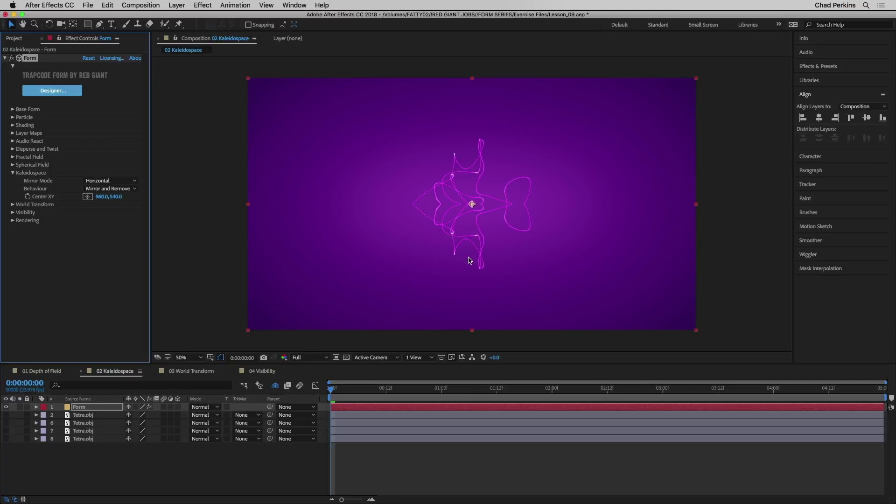
key(space)
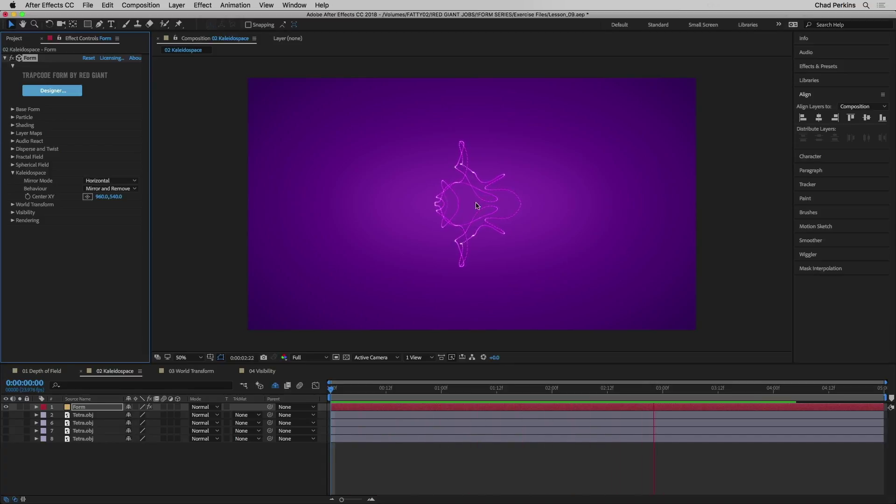
key(space)
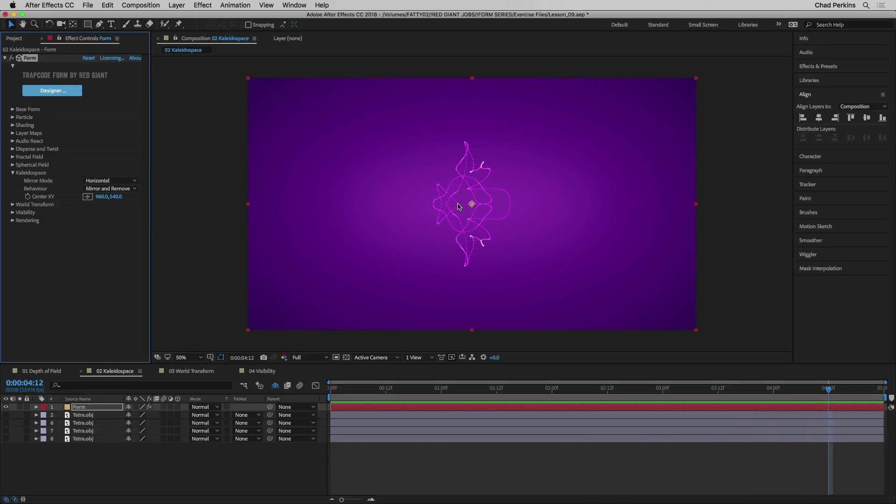
Switch the Kaleidospace Mirror Mode to Vertical and preview the animation.
click(108, 181)
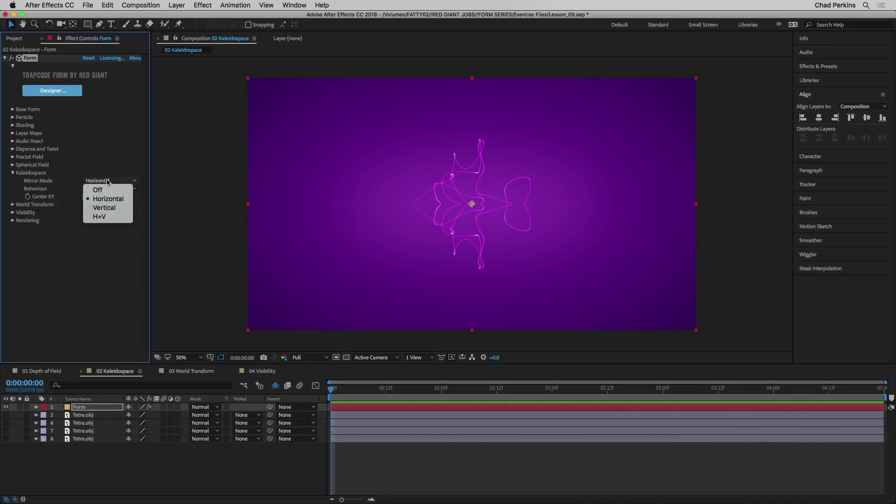
click(108, 206)
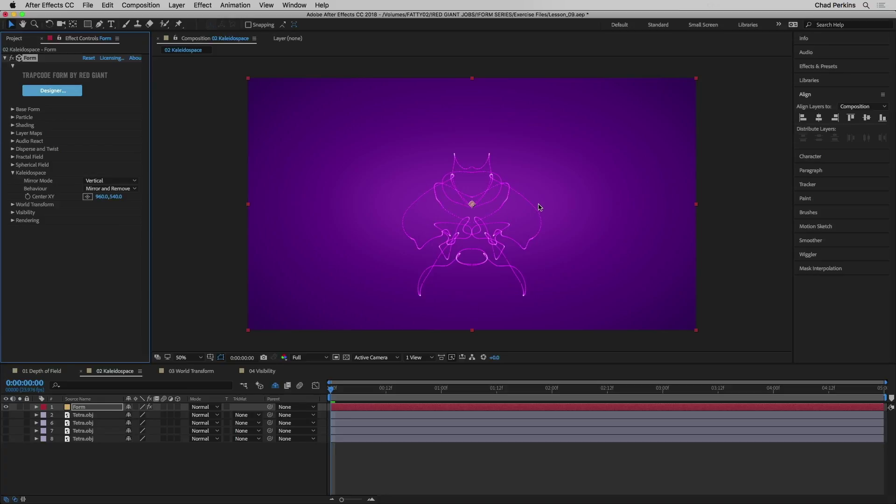
key(space)
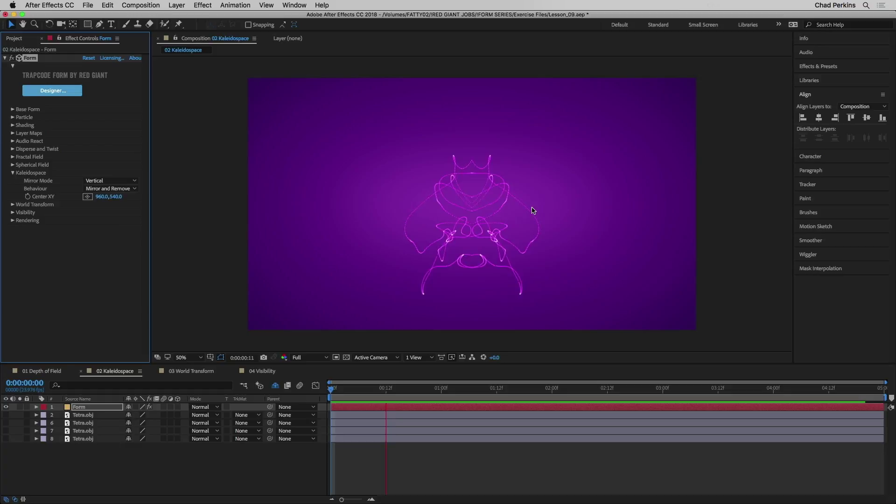
key(space)
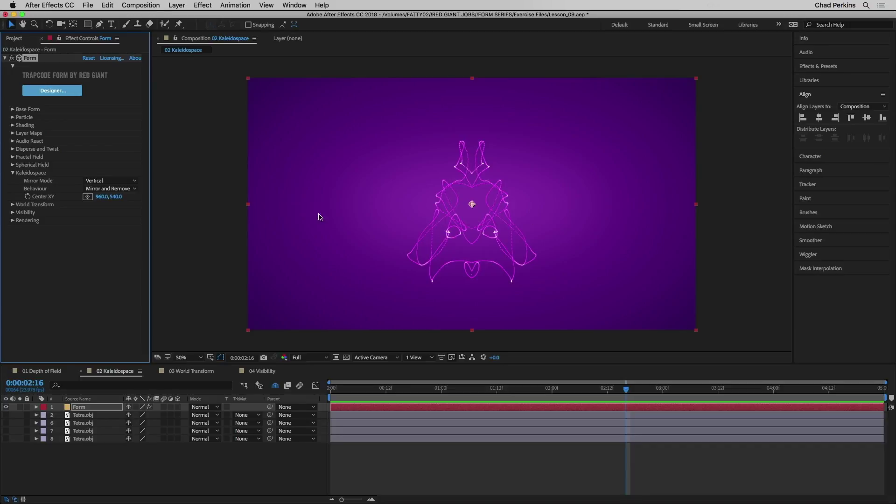
Enlarge the base form to a Size XYZ of 1590 and raise its Particle Density to 310%.
click(12, 109)
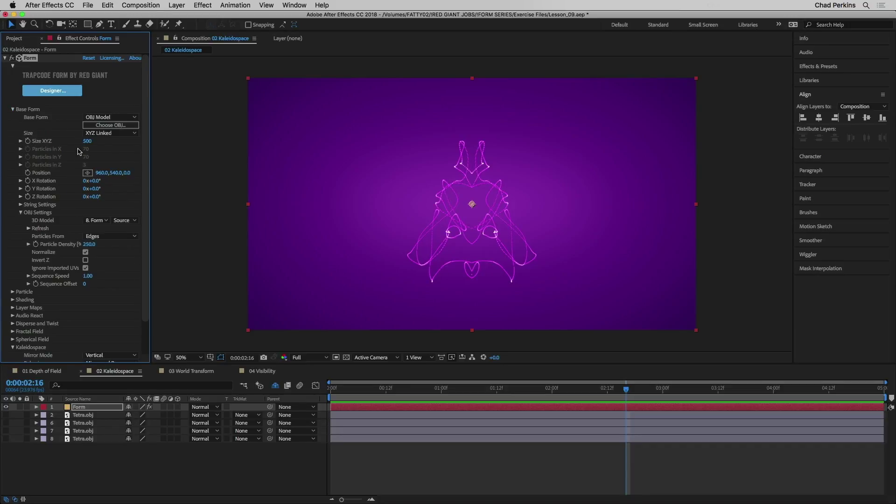
drag(87, 141, 135, 147)
drag(88, 244, 105, 243)
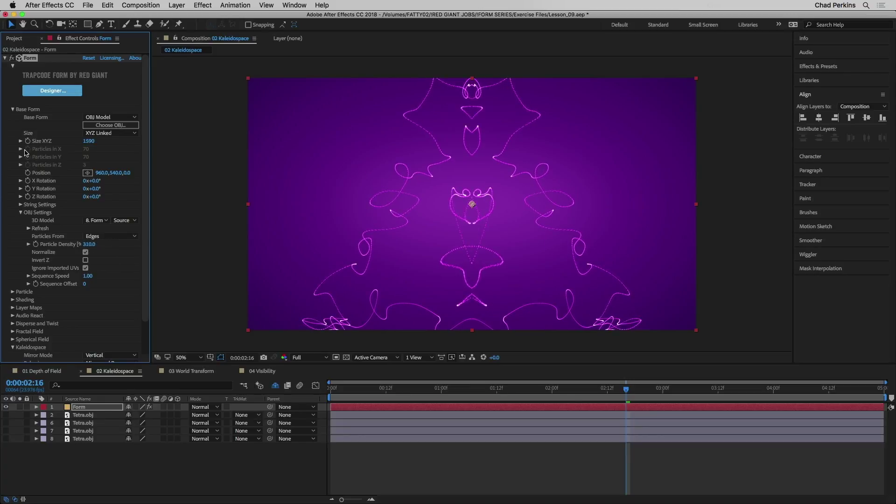
click(12, 110)
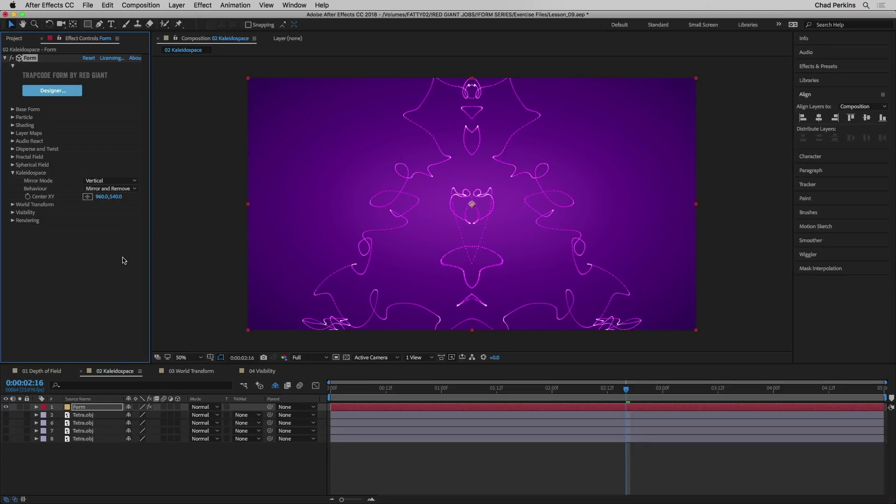
Turn the Kaleidospace Mirror Mode off and reduce the base form's Size XYZ to 730.
click(99, 181)
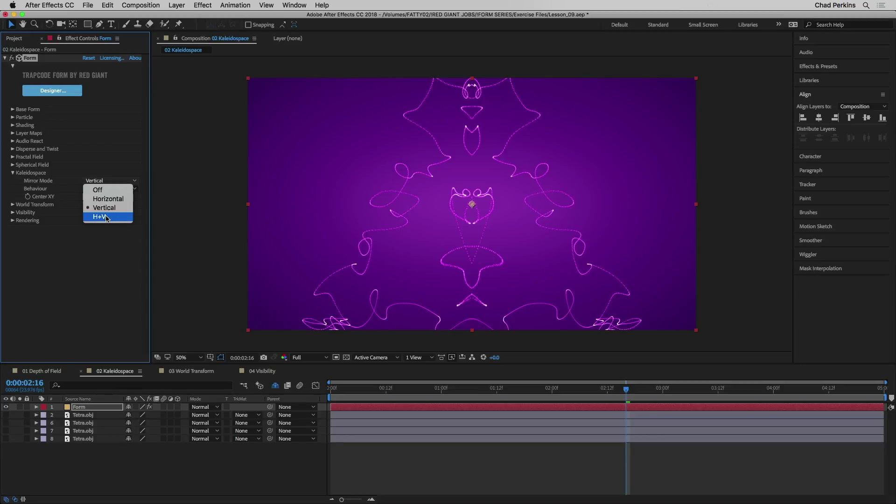
click(107, 190)
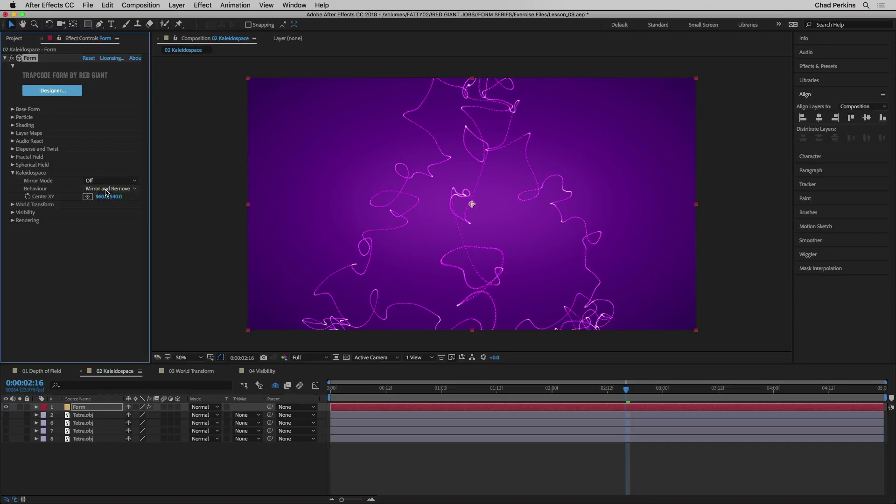
click(12, 110)
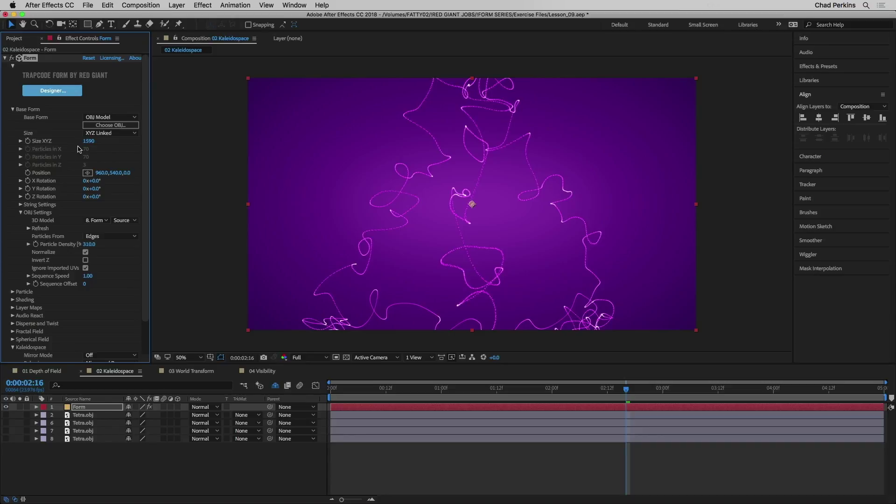
drag(51, 146, 29, 134)
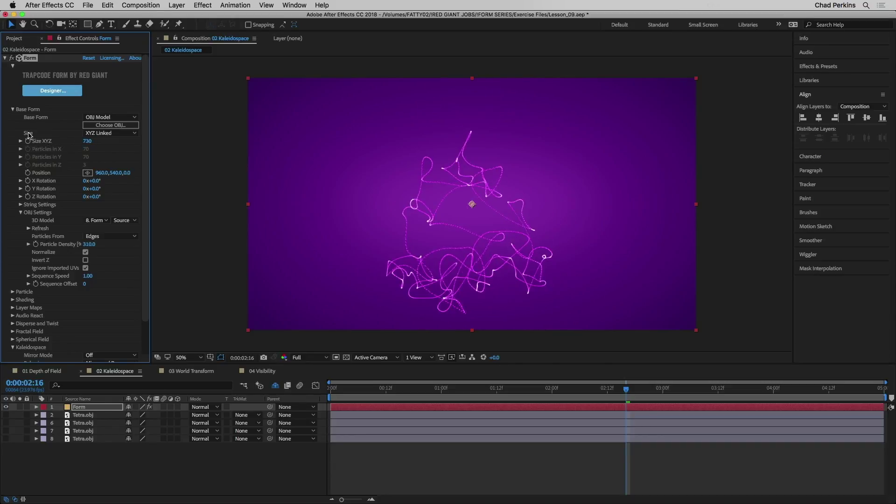
click(13, 109)
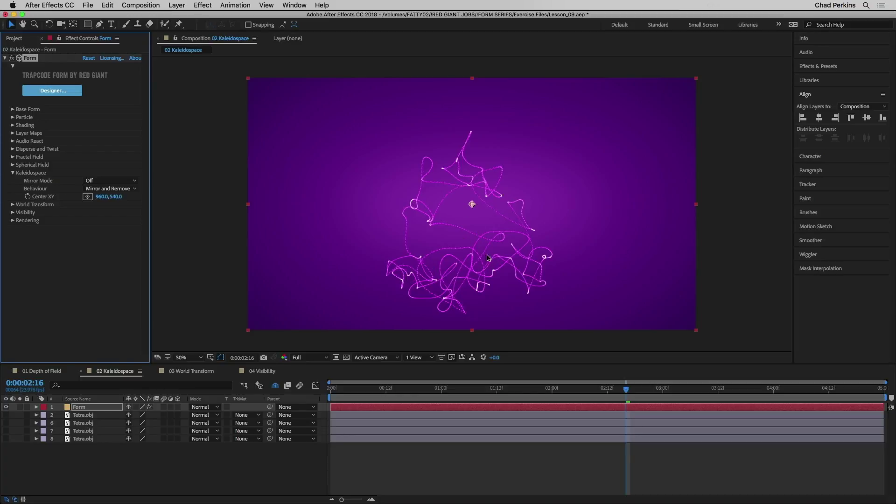
Try the Horizontal and Vertical Kaleidospace Mirror Modes, settle on H+V and preview the animation.
click(89, 182)
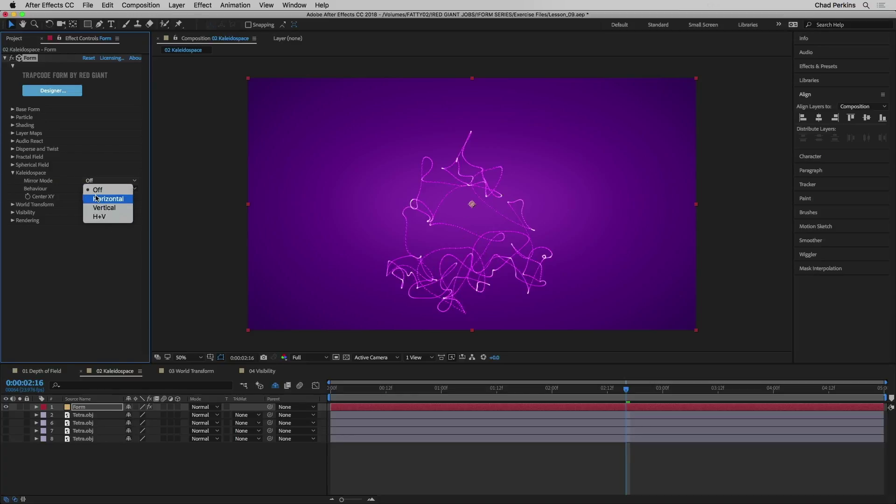
click(97, 199)
click(101, 182)
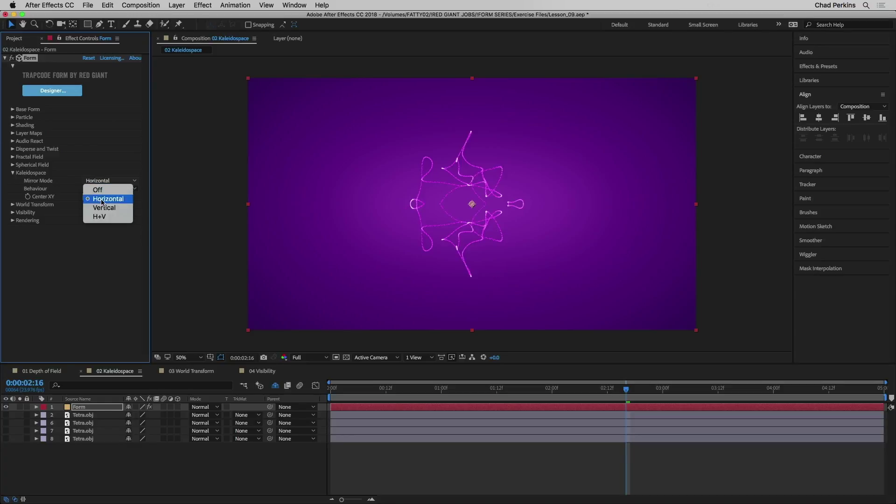
click(104, 207)
click(108, 182)
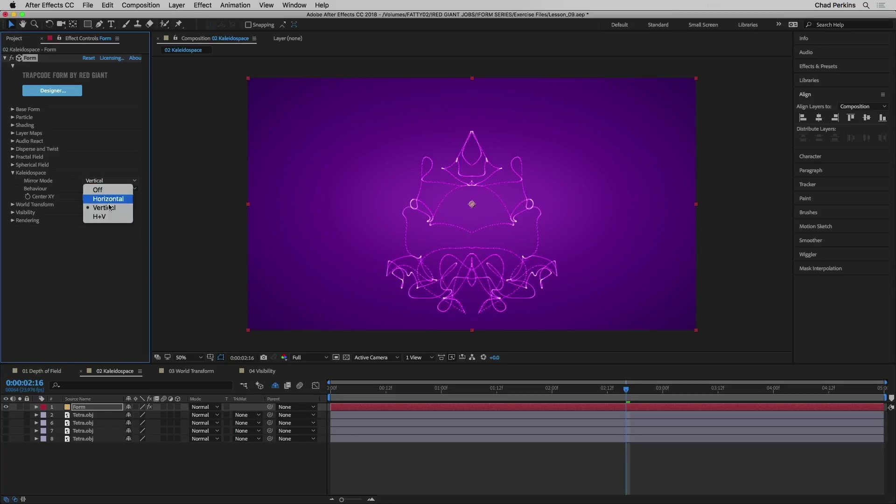
click(99, 217)
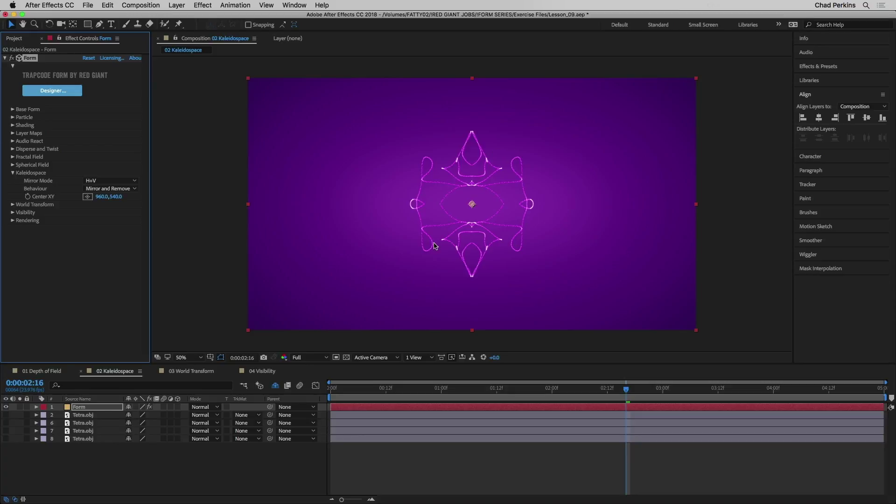
key(space)
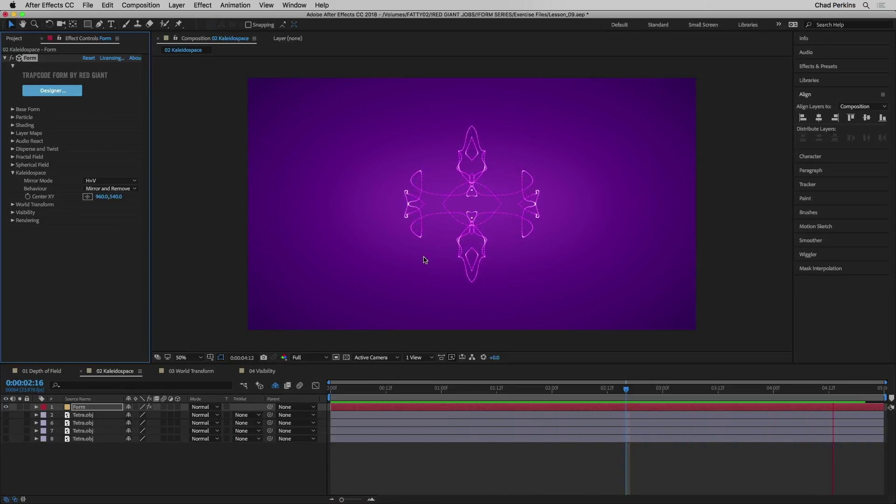
key(space)
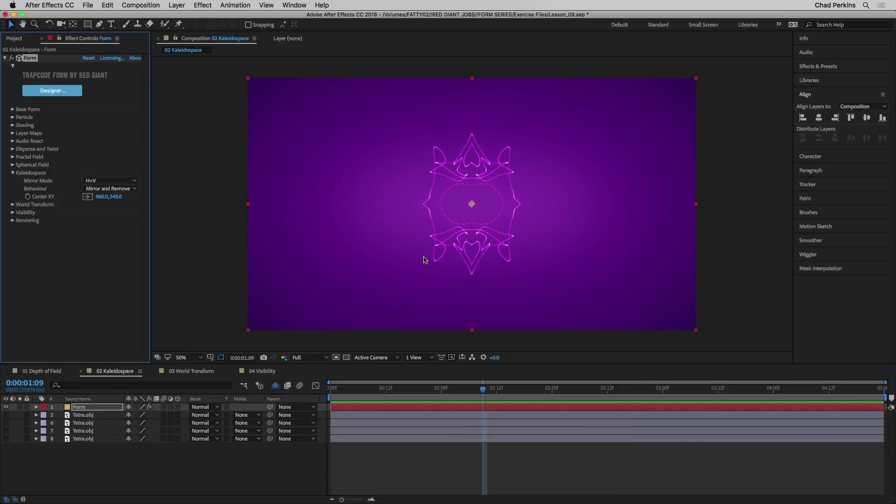
Compare the form with Horizontal mirroring and with mirroring Off, and set the Kaleidospace Mirror Mode to Vertical.
click(100, 189)
click(108, 181)
click(108, 199)
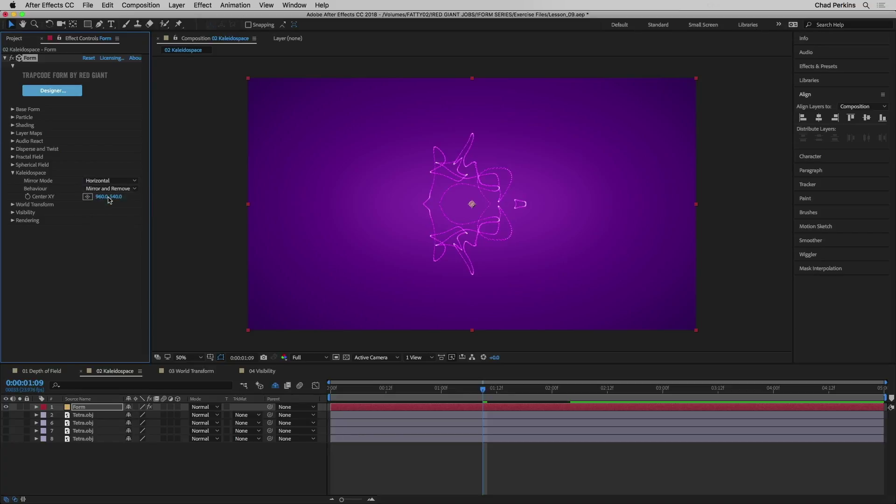
click(107, 181)
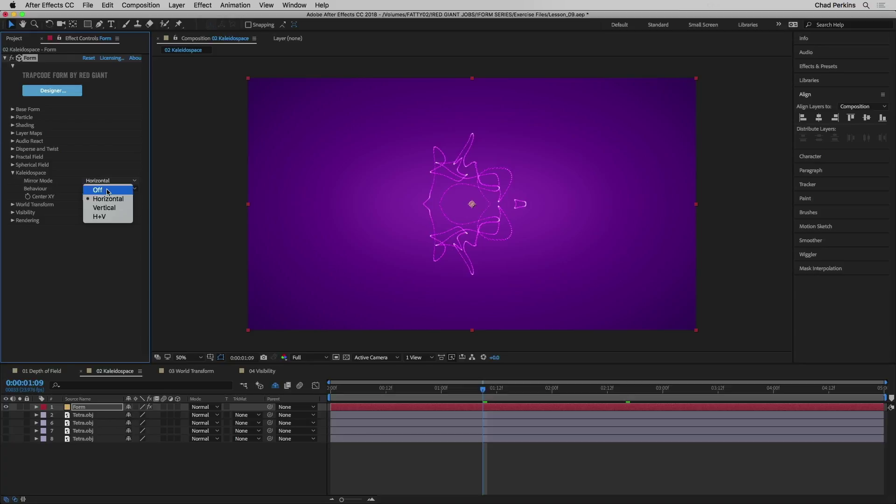
click(108, 188)
click(108, 181)
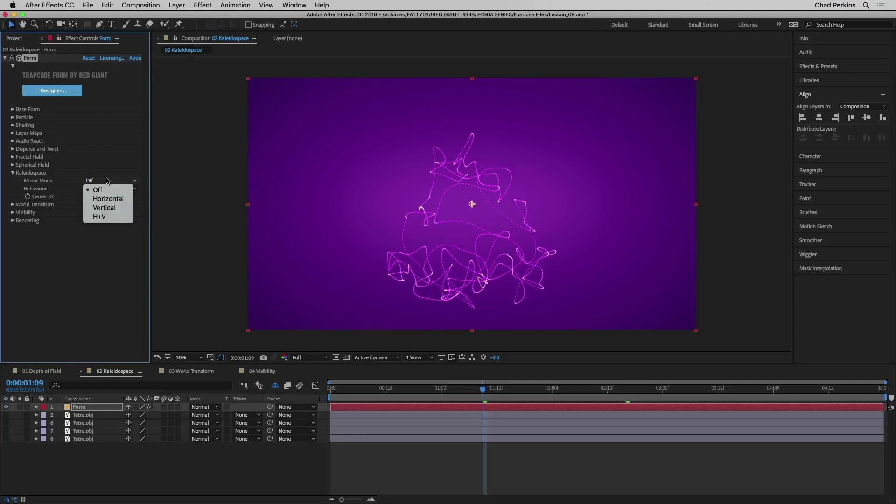
click(108, 209)
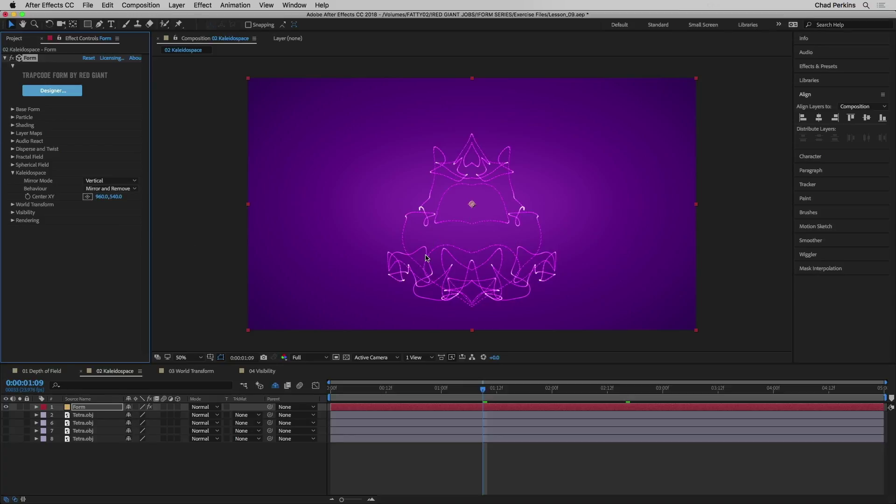
Try the Mirror Everything behaviour with an animation preview, and restore the Kaleidospace Behaviour to Mirror and Remove.
click(112, 193)
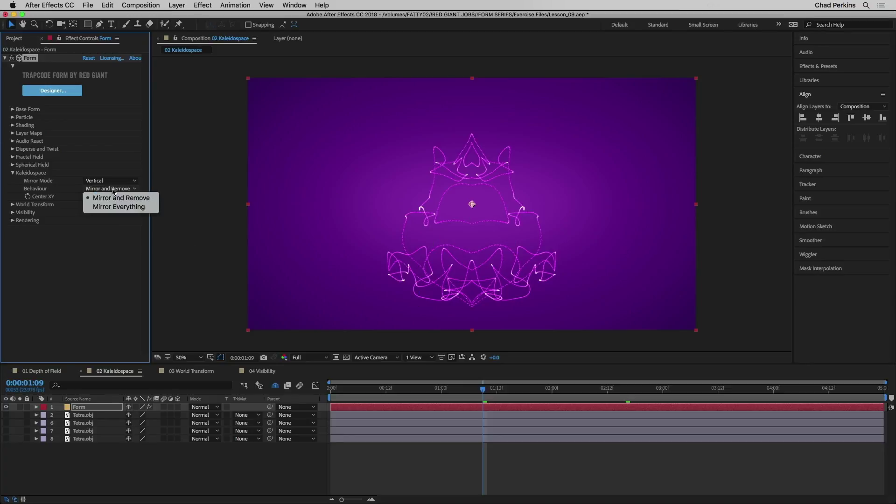
click(116, 208)
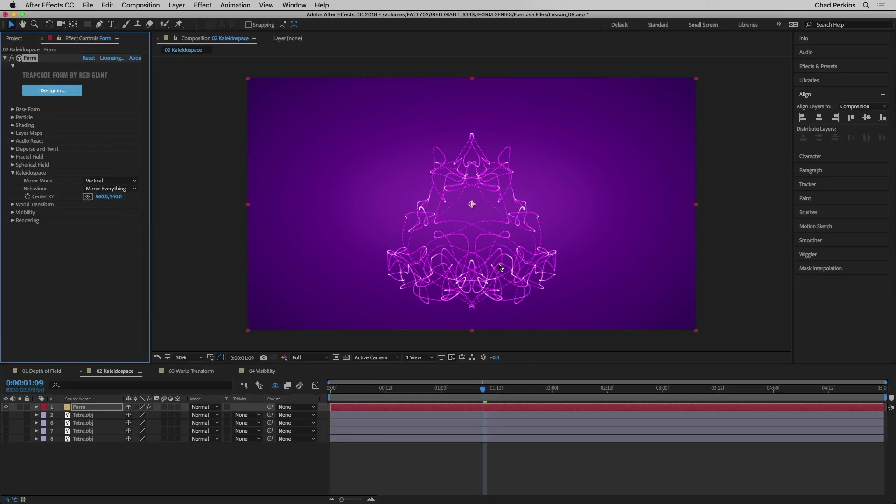
key(space)
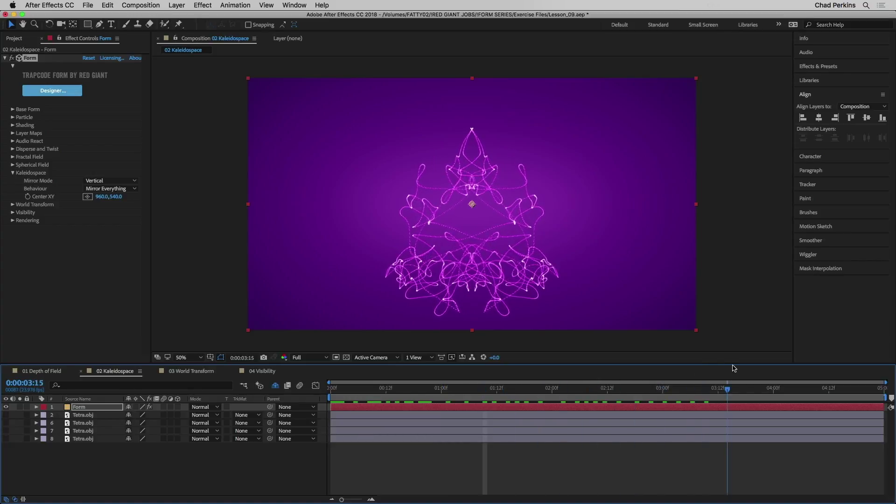
key(space)
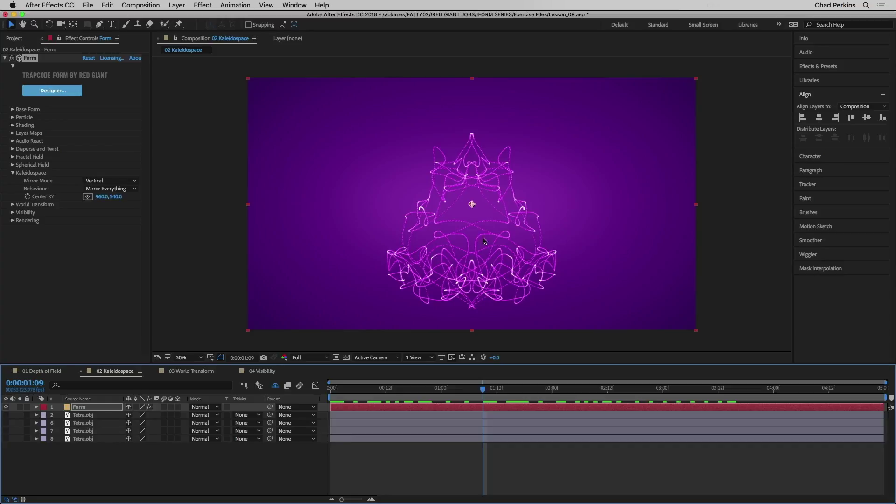
click(110, 189)
click(113, 211)
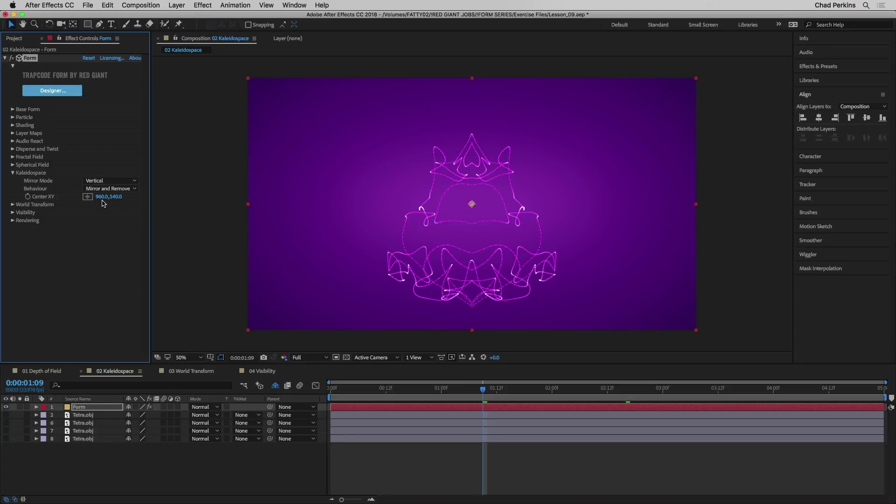
Shift the Kaleidospace center X to 1185, and with Mirror Mode set to Horizontal move the center to about 1373, 646.
drag(104, 196, 27, 197)
drag(112, 197, 202, 207)
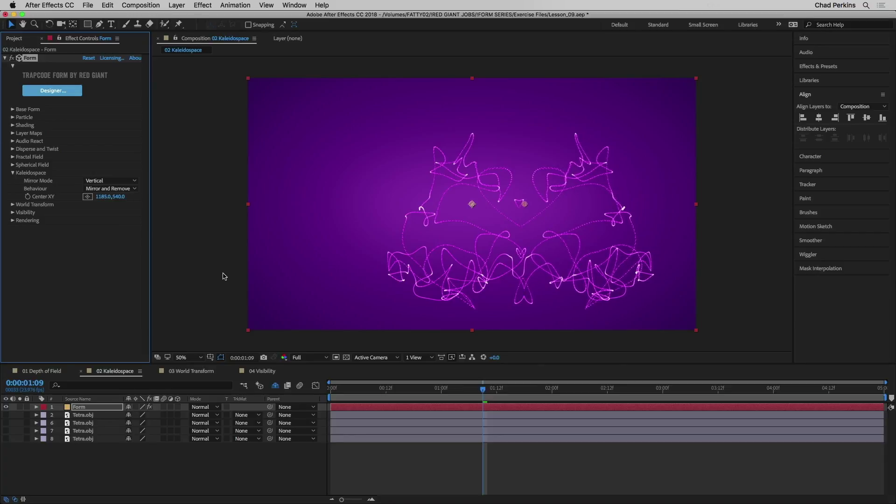
click(116, 183)
click(116, 198)
drag(524, 206, 569, 230)
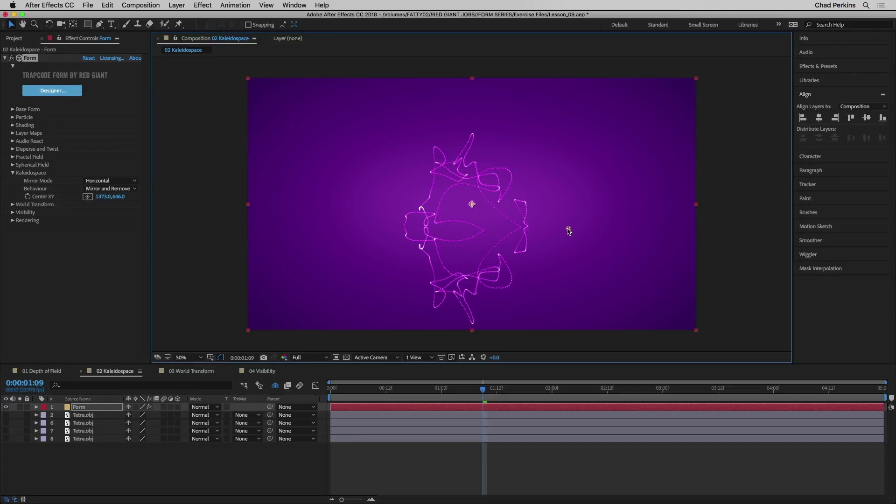
Open the 03 World Transform composition and apply the Plasma Thing 3 preset to its Form layer through the Designer.
click(194, 372)
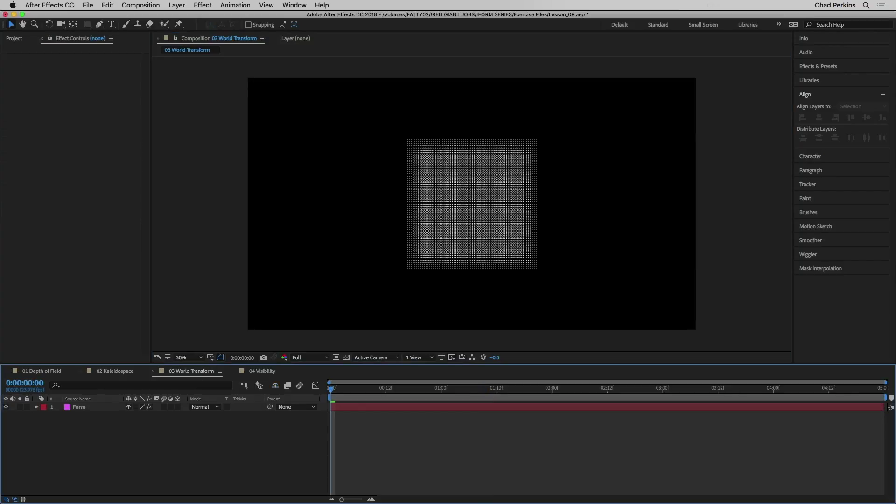
click(93, 407)
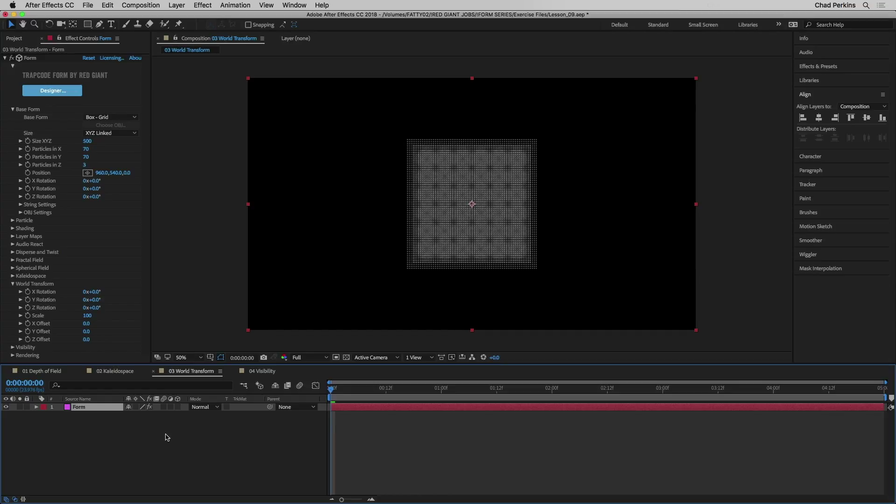
click(60, 92)
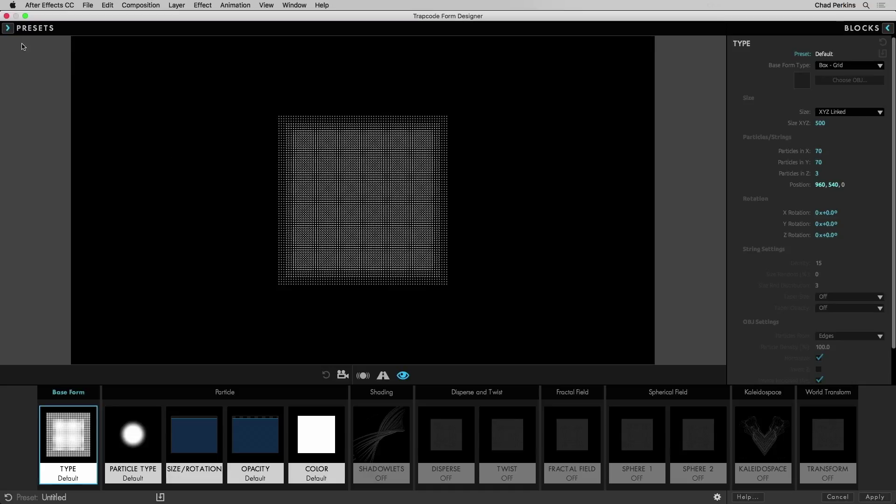
click(8, 28)
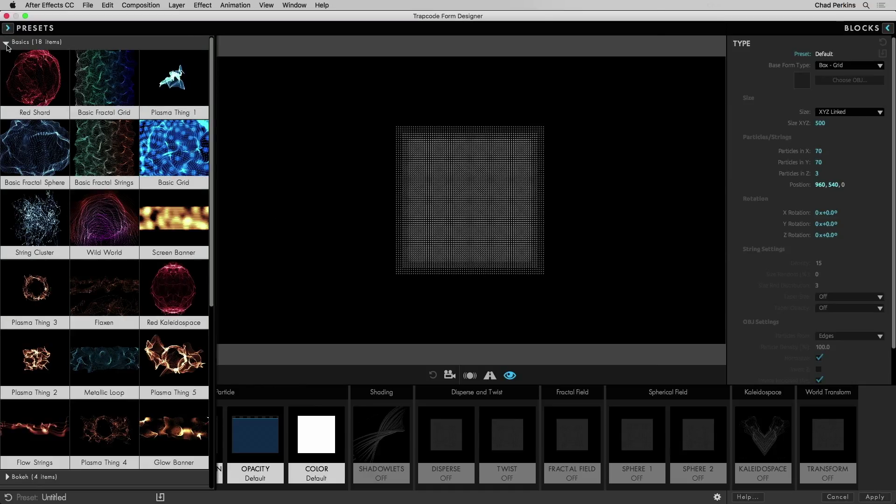
click(7, 44)
click(7, 44)
click(36, 291)
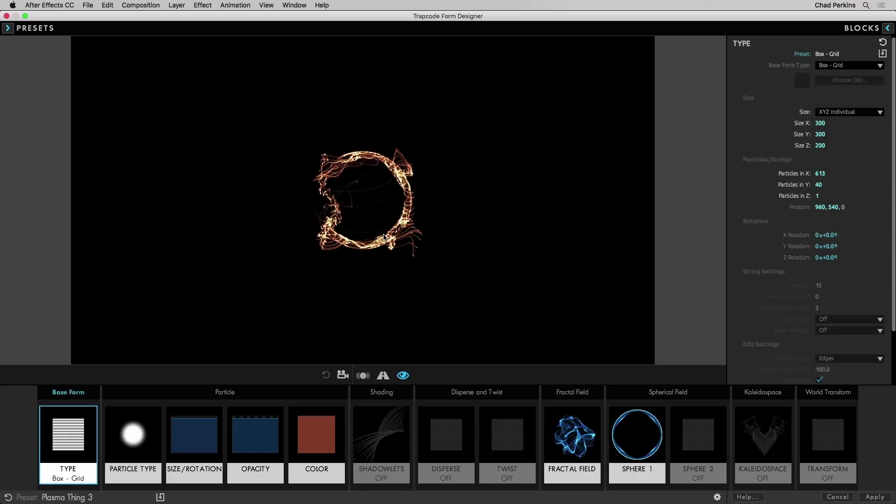
click(872, 498)
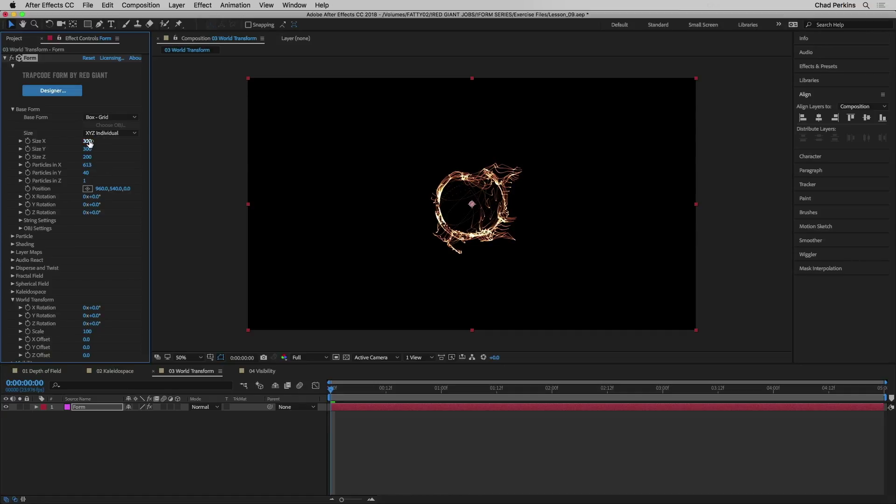
Try a base form Y Rotation of 82° and undo it.
mouse_move(88, 141)
mouse_down()
mouse_move(103, 140)
mouse_move(90, 150)
mouse_up()
drag(94, 205, 132, 206)
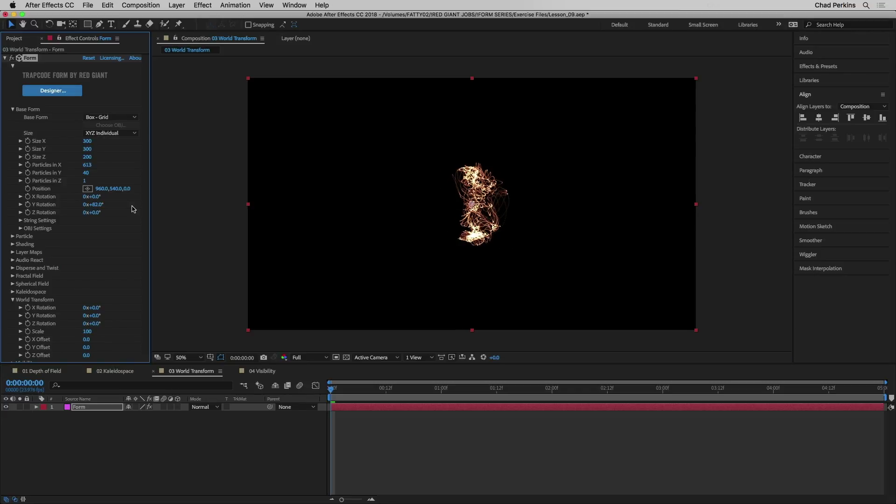
key(super+z)
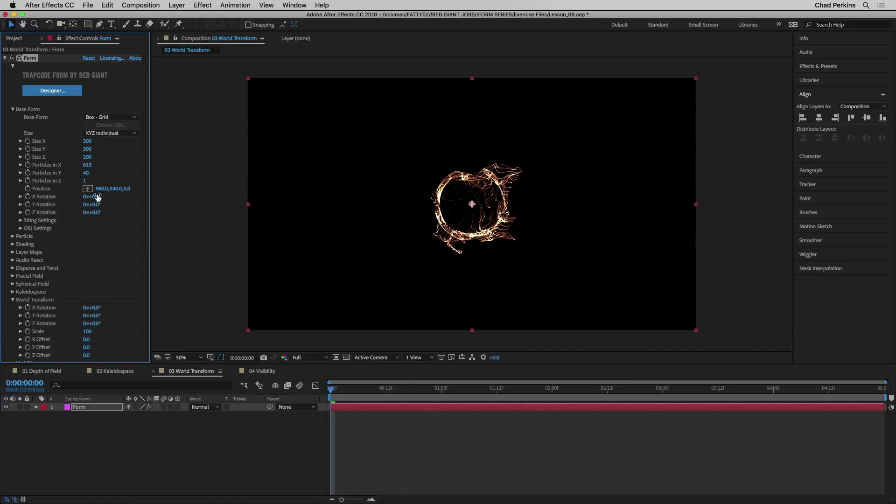
Move the base form to X 601 and back near the composition center at about 935, 524, and collapse the Base Form settings.
drag(100, 189, 0, 190)
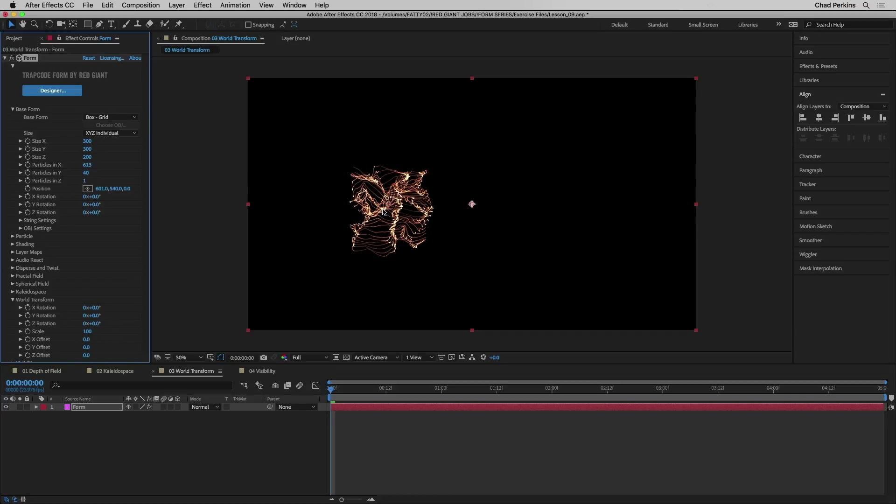
drag(394, 207, 467, 201)
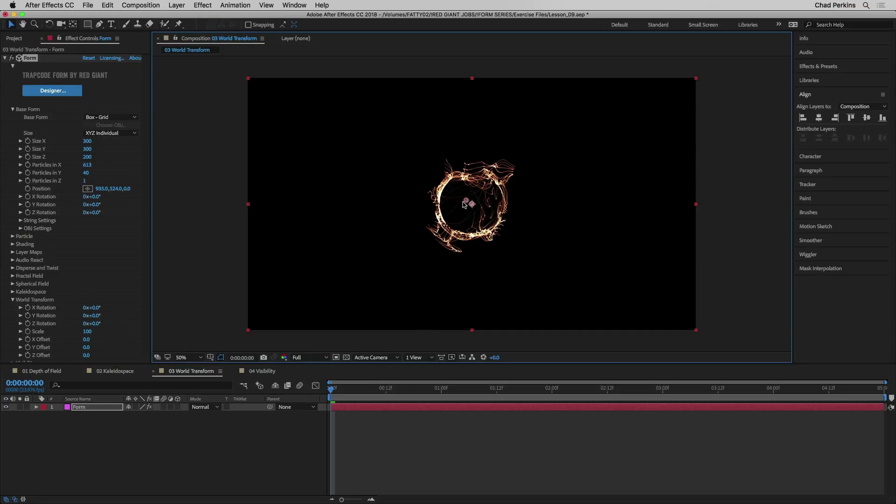
click(13, 109)
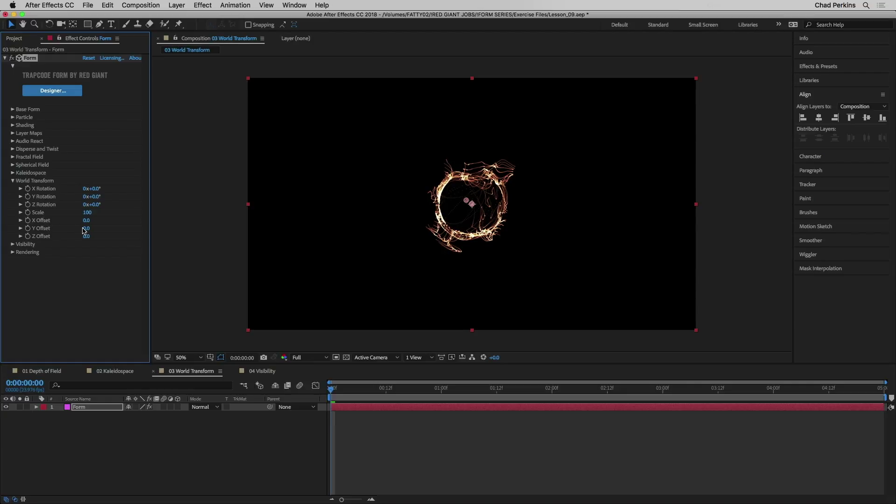
Try a World Transform Scale of 230 and restore it to 100.
mouse_move(88, 213)
mouse_down()
mouse_move(102, 213)
mouse_move(84, 213)
mouse_move(94, 213)
mouse_up()
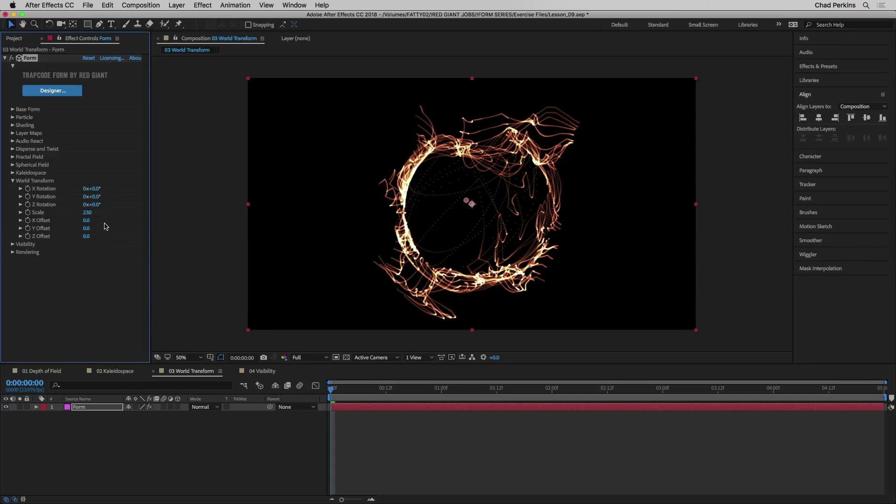
click(88, 213)
text(100)
key(Return)
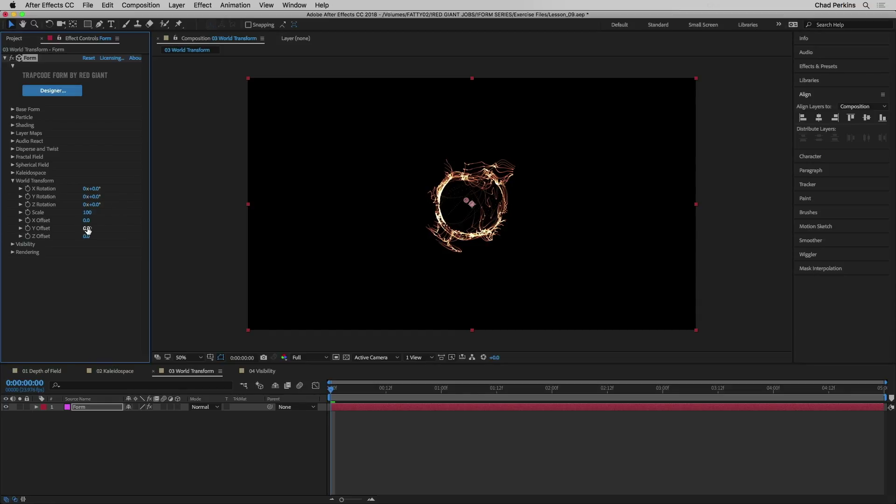
Offset the whole form in World Transform by -50 in X and 50 in Y.
mouse_move(87, 220)
mouse_down()
mouse_move(54, 220)
mouse_move(106, 221)
mouse_move(81, 222)
mouse_up()
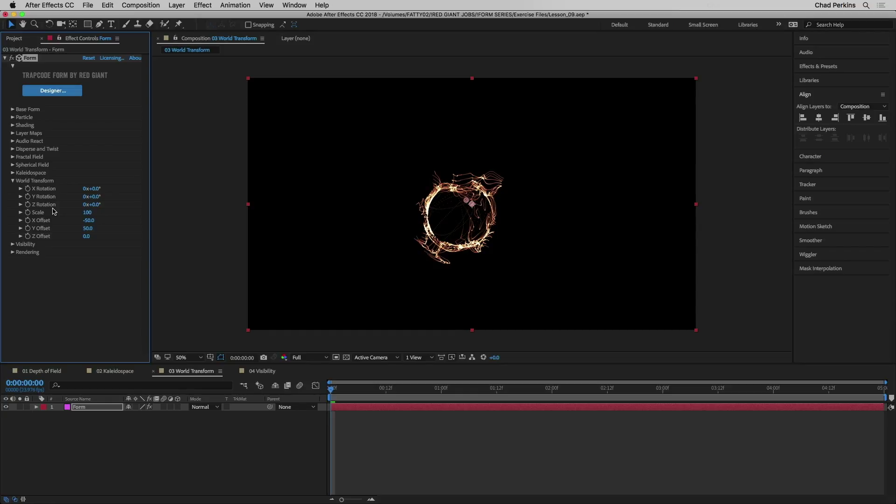
click(92, 221)
Open the 04 Visibility composition and raise the Form layer's Near Vanish to 731.
click(261, 371)
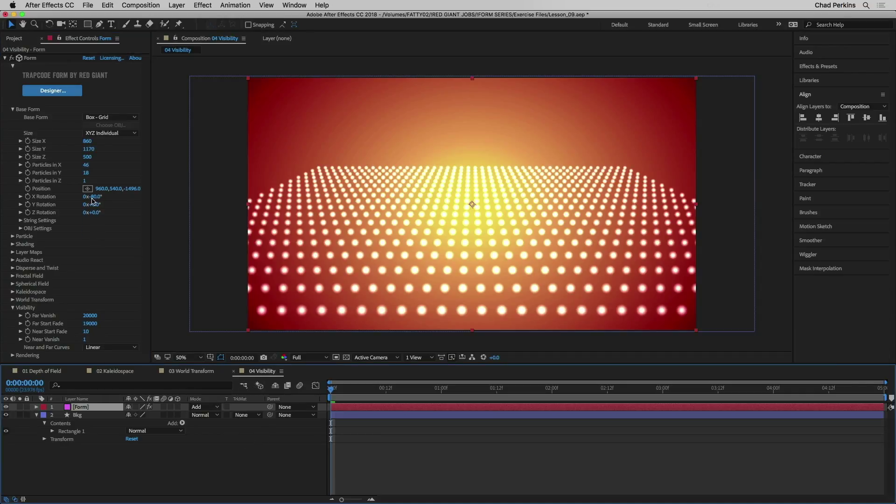
click(10, 110)
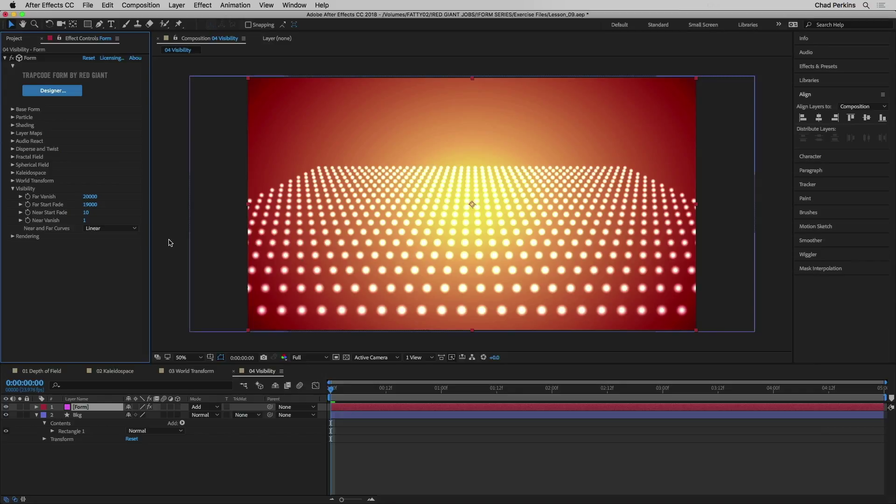
drag(87, 220, 111, 219)
drag(115, 217, 117, 217)
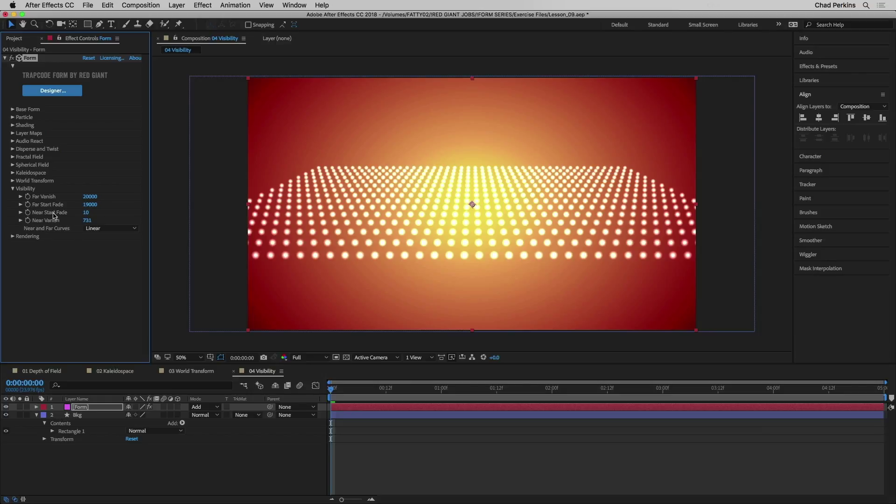
Set the Visibility Near Start Fade to 731 and lower Near Vanish to 581.
click(90, 212)
text(761)
text(31)
key(Return)
drag(90, 222, 84, 221)
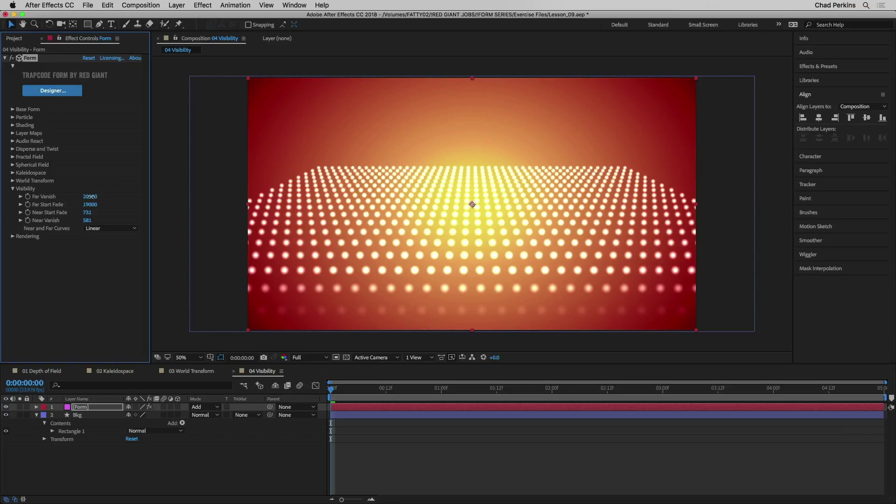
Set the Form layer's Visibility Far Vanish to 1800 and Far Start Fade to 1600.
drag(87, 198, 11, 209)
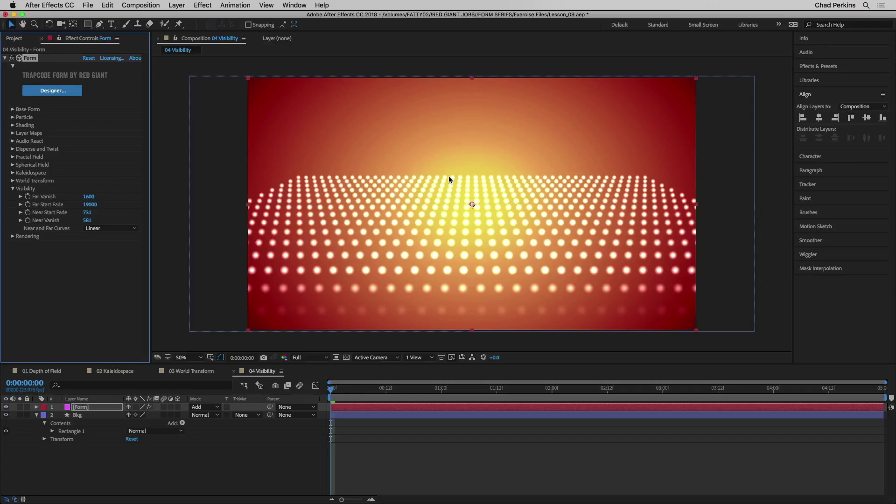
click(92, 205)
text(1800)
key(Return)
drag(89, 197, 92, 199)
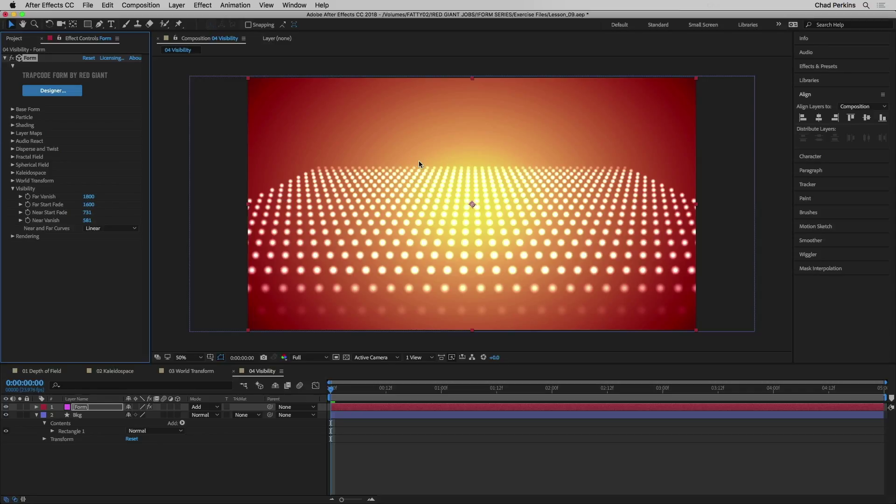
Lower the Visibility Far Start Fade to 1500 for a more gradual fade of the distant particles.
click(88, 209)
click(90, 204)
text(1500)
key(Return)
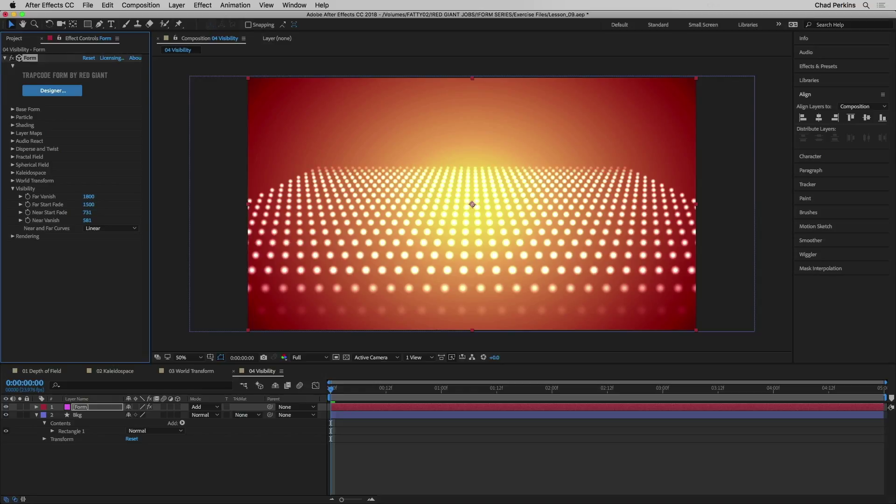
Try the Smooth option for the Near and Far Curves and restore Linear.
click(113, 228)
click(99, 244)
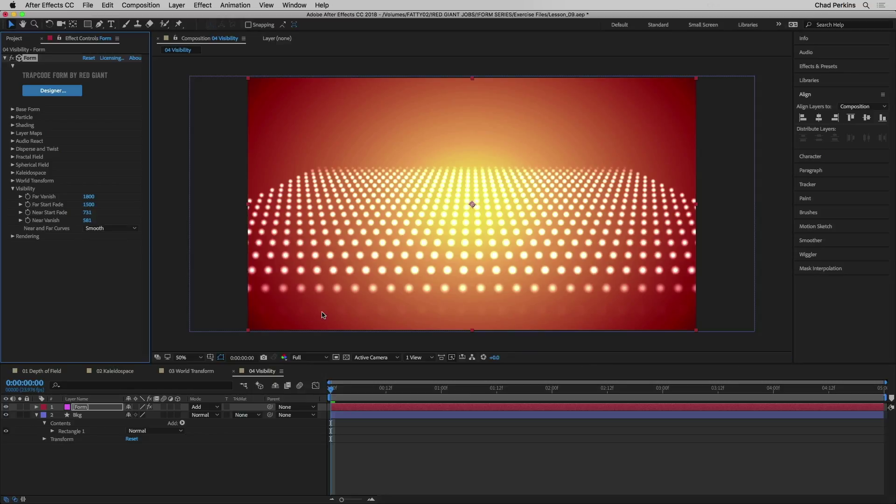
click(112, 228)
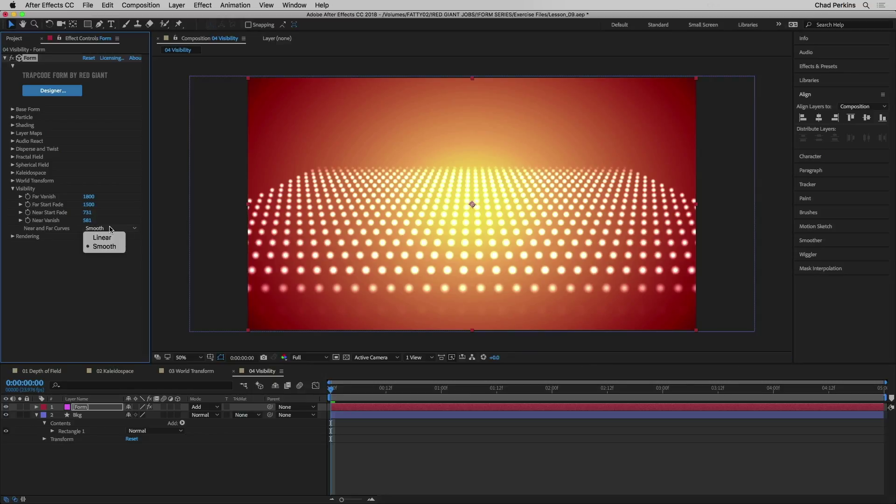
click(107, 241)
click(108, 228)
click(108, 233)
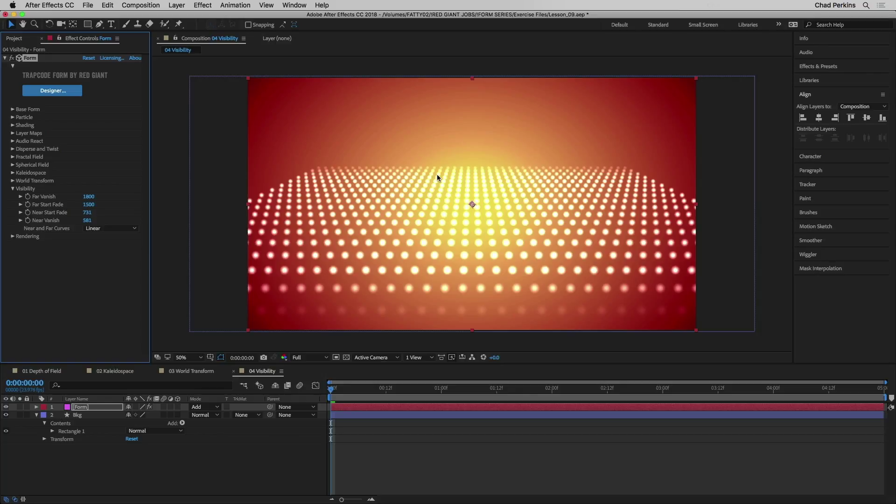
Try rotating the form in World Transform, undo the trial rotations, and set Y Rotation to 36 degrees.
click(13, 181)
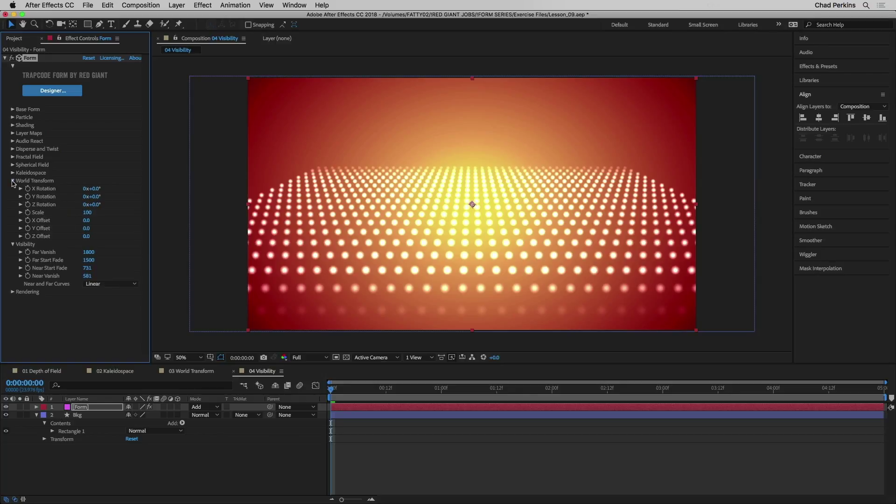
click(12, 244)
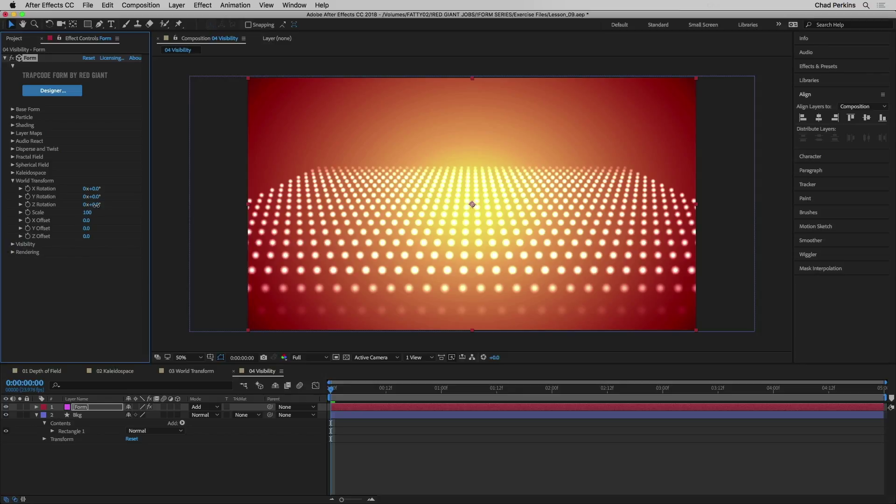
drag(92, 205, 93, 206)
key(super+z)
key(super+z)
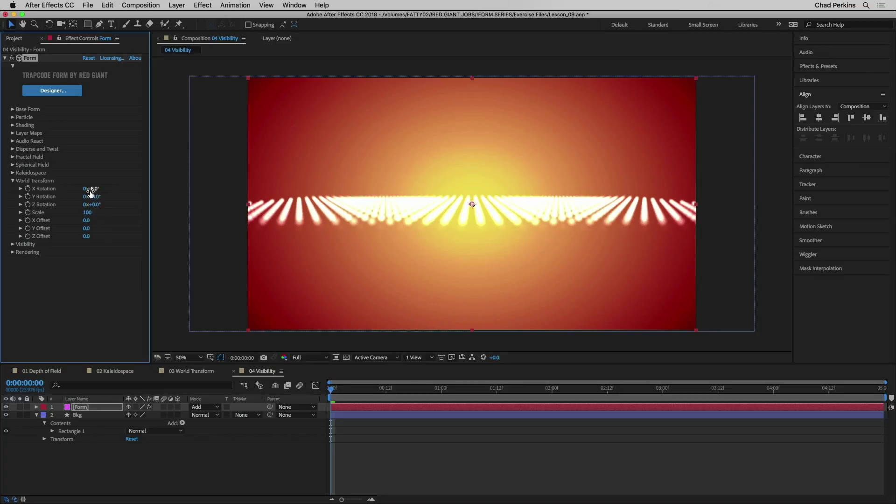
drag(96, 198, 114, 198)
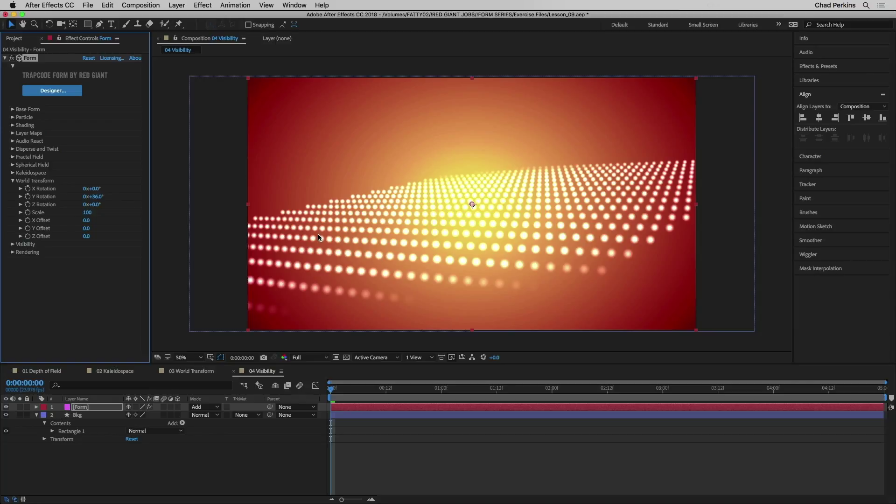
Review the 01 Depth of Field, 02 Kaleidospace and 03 World Transform compositions and return to 04 Visibility.
click(41, 372)
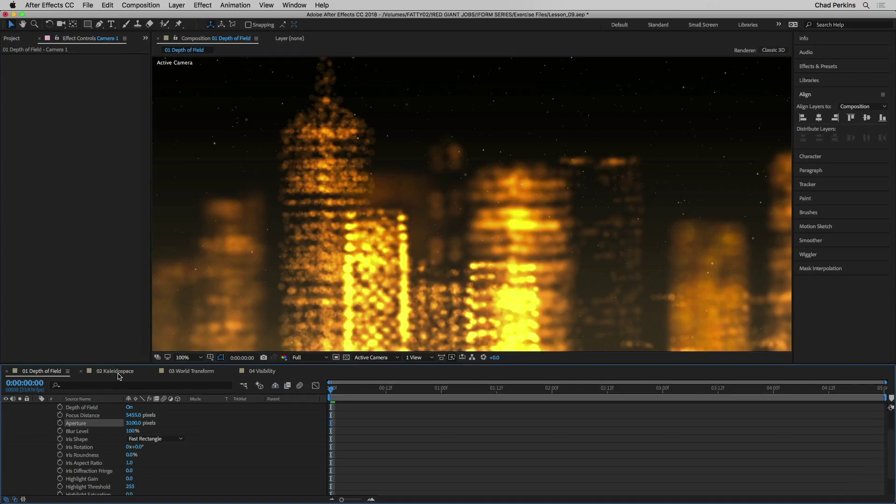
click(117, 372)
click(191, 371)
click(262, 372)
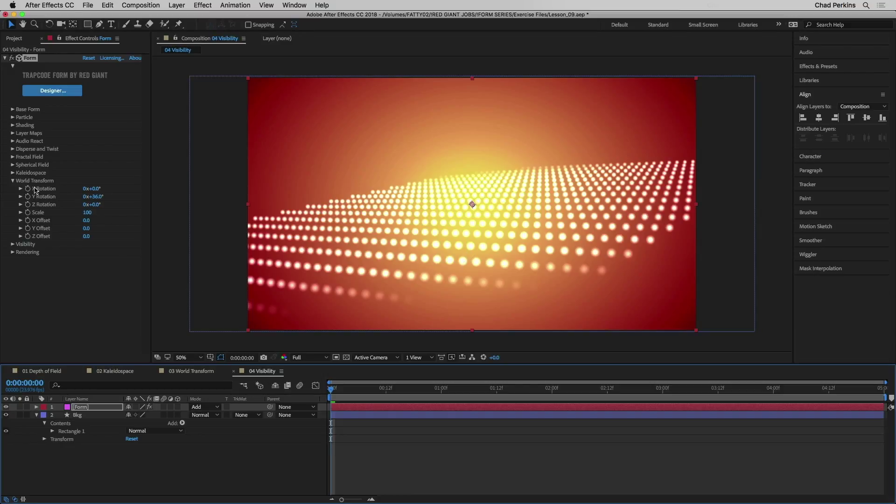
Examine the Motion Blur options in Form's Rendering settings, keeping Comp Settings, and collapse the effect's open groups.
click(12, 180)
click(13, 196)
click(21, 228)
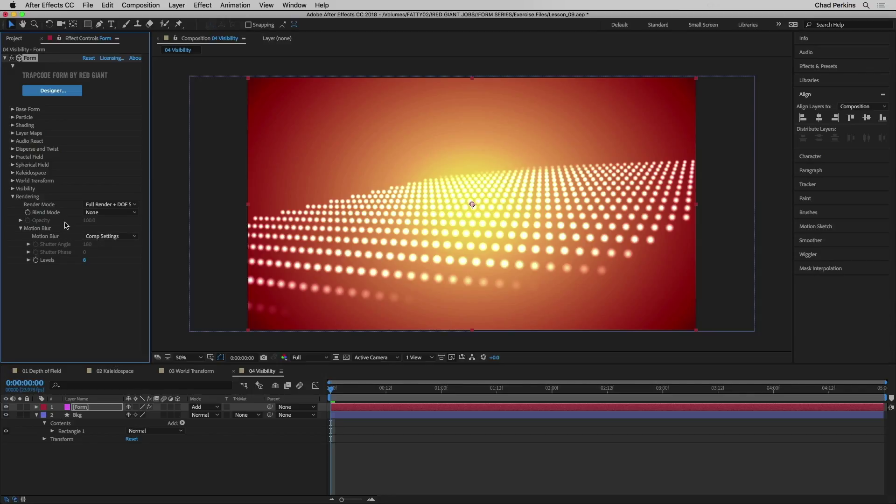
click(108, 237)
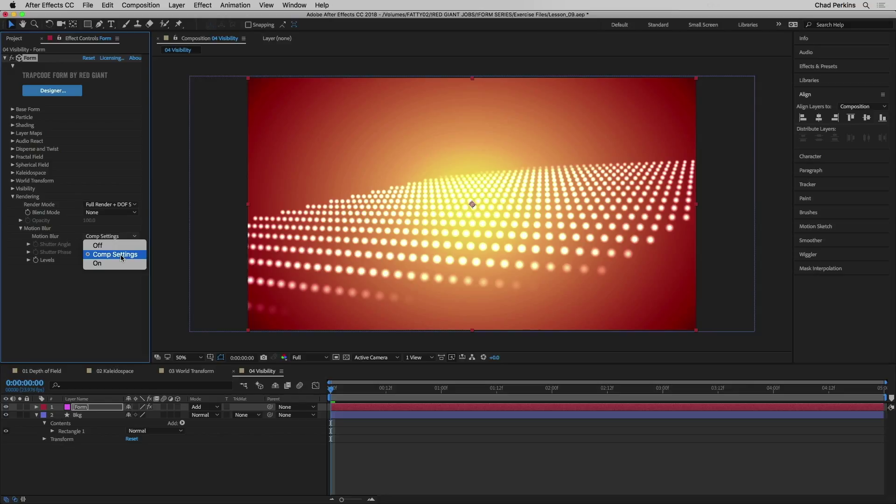
click(111, 282)
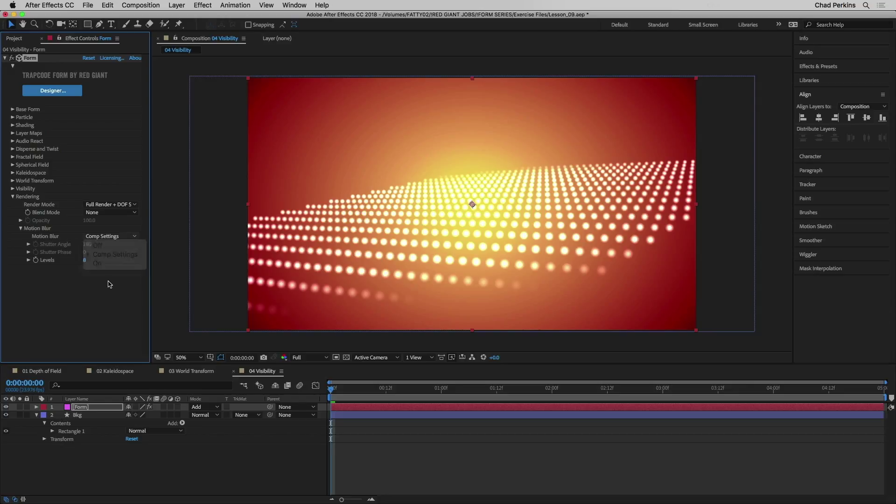
click(20, 228)
click(13, 197)
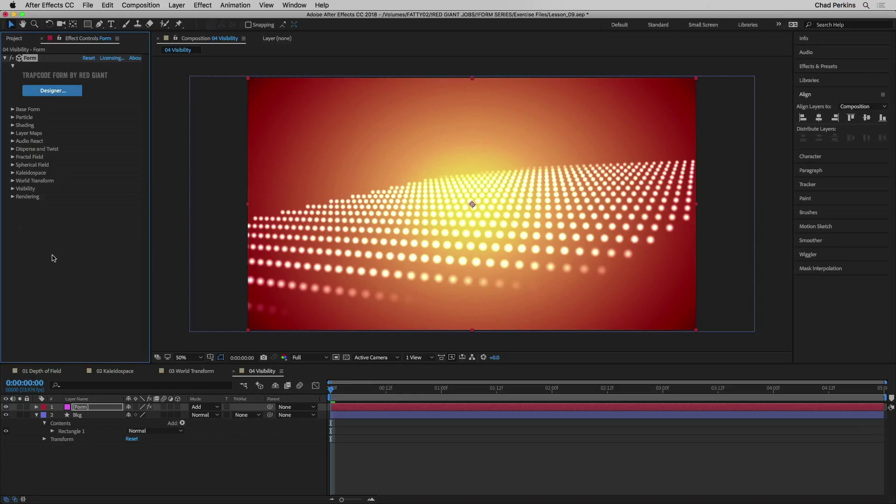